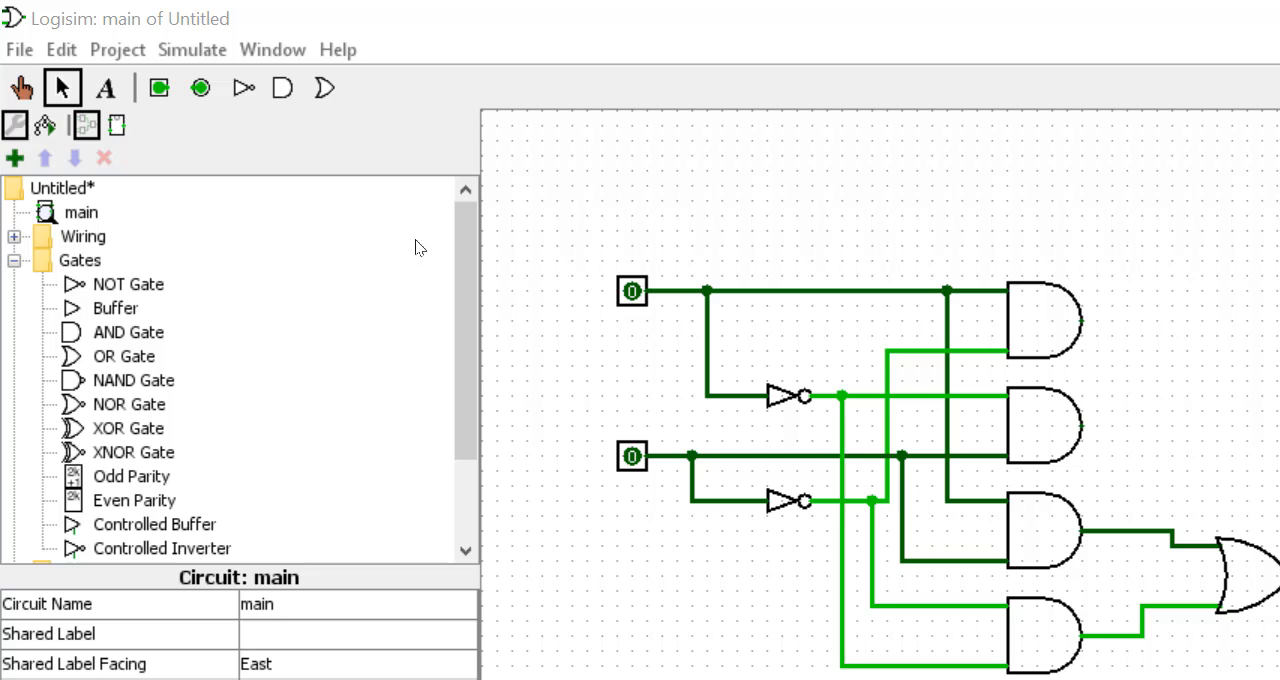
# - Label the upper input pin a and the lower input pin b, with both labels located West
pyautogui.click(632, 293)
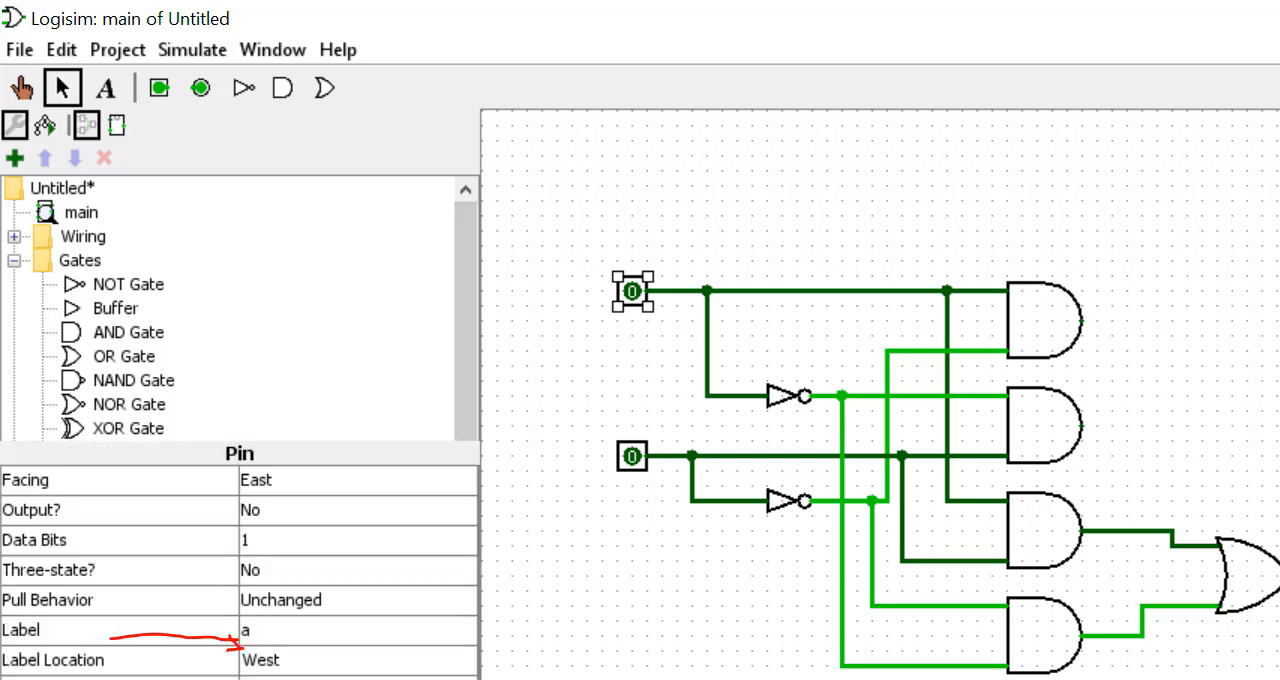
pyautogui.press('Return')
pyautogui.click(636, 457)
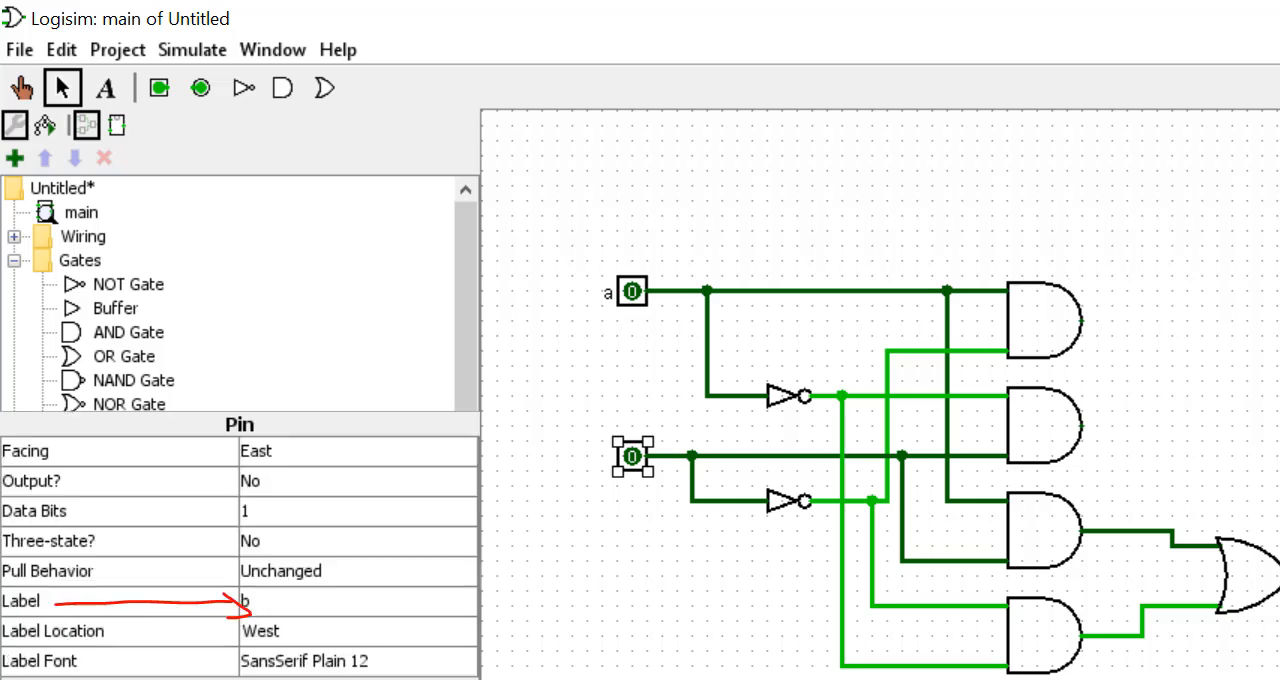
pyautogui.press('Return')
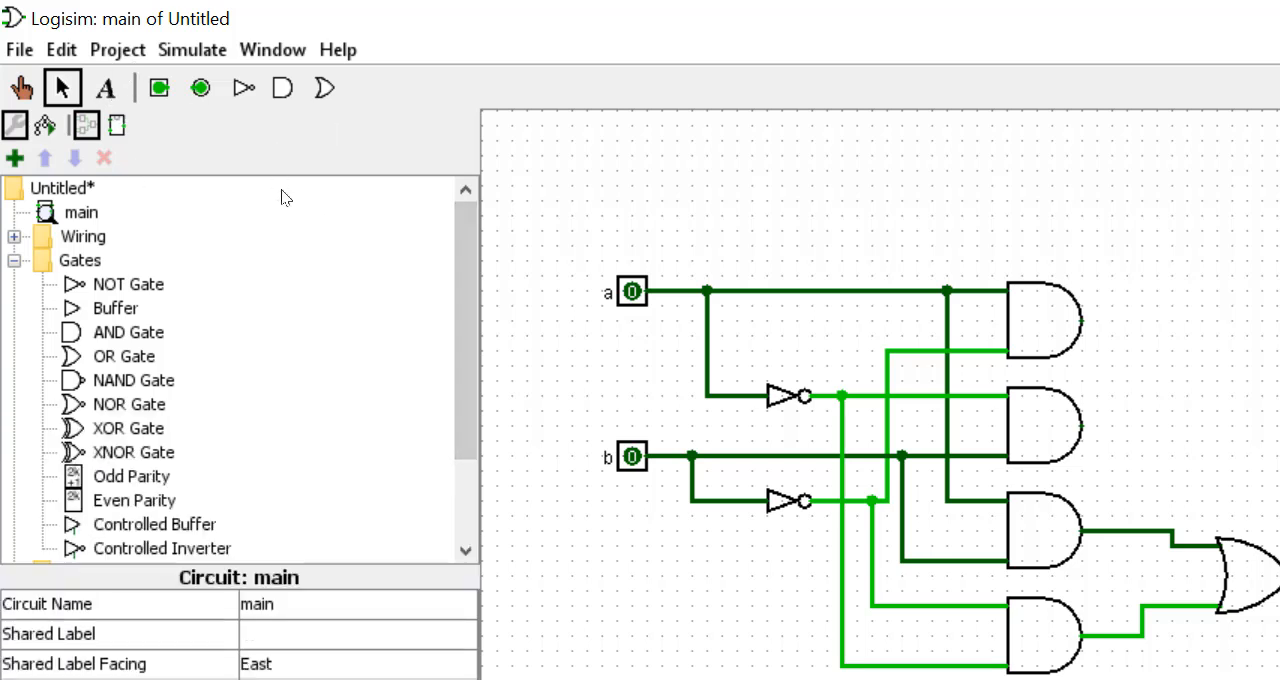
# - Place an LED beside the topmost AND gate and wire it to that gate's output
pyautogui.scroll(-3, 324, 279)
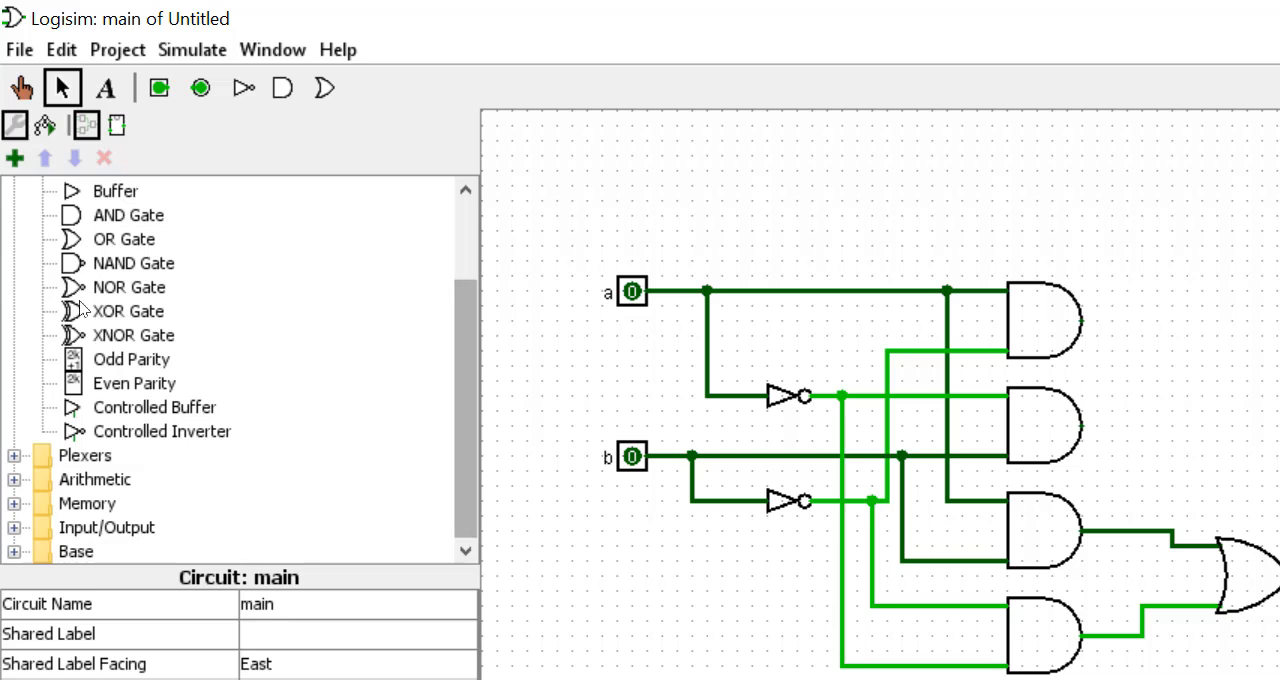
pyautogui.click(14, 527)
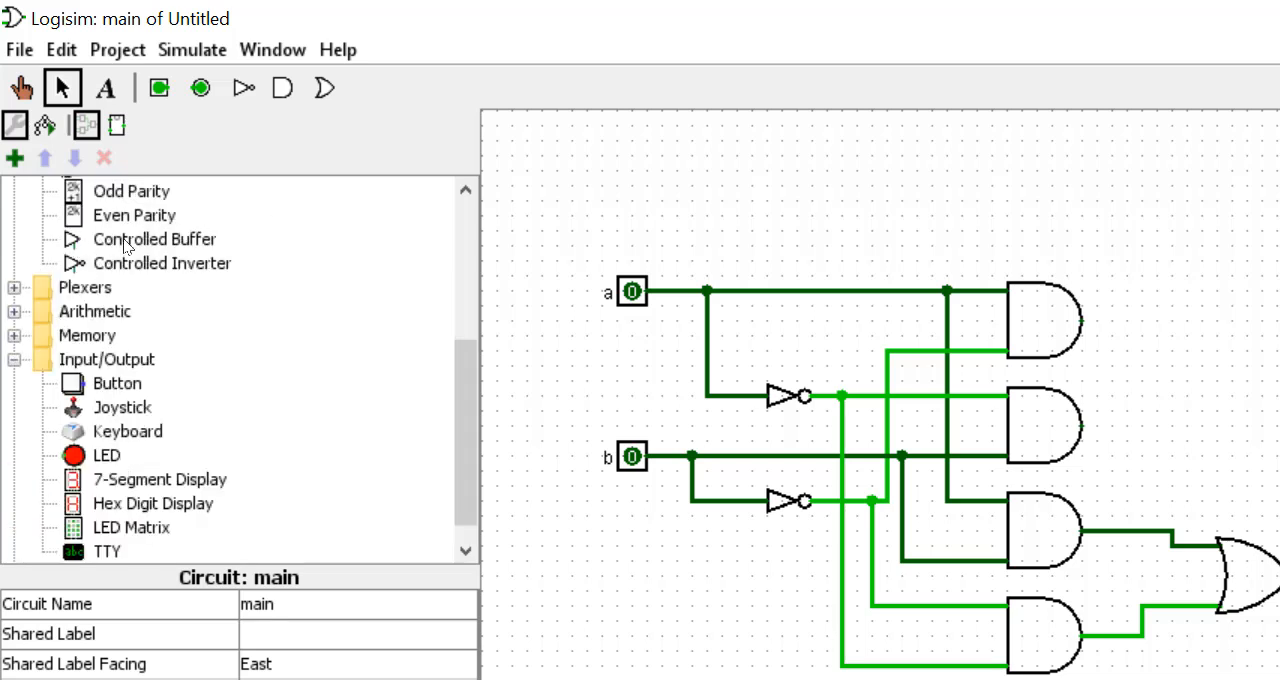
pyautogui.click(106, 455)
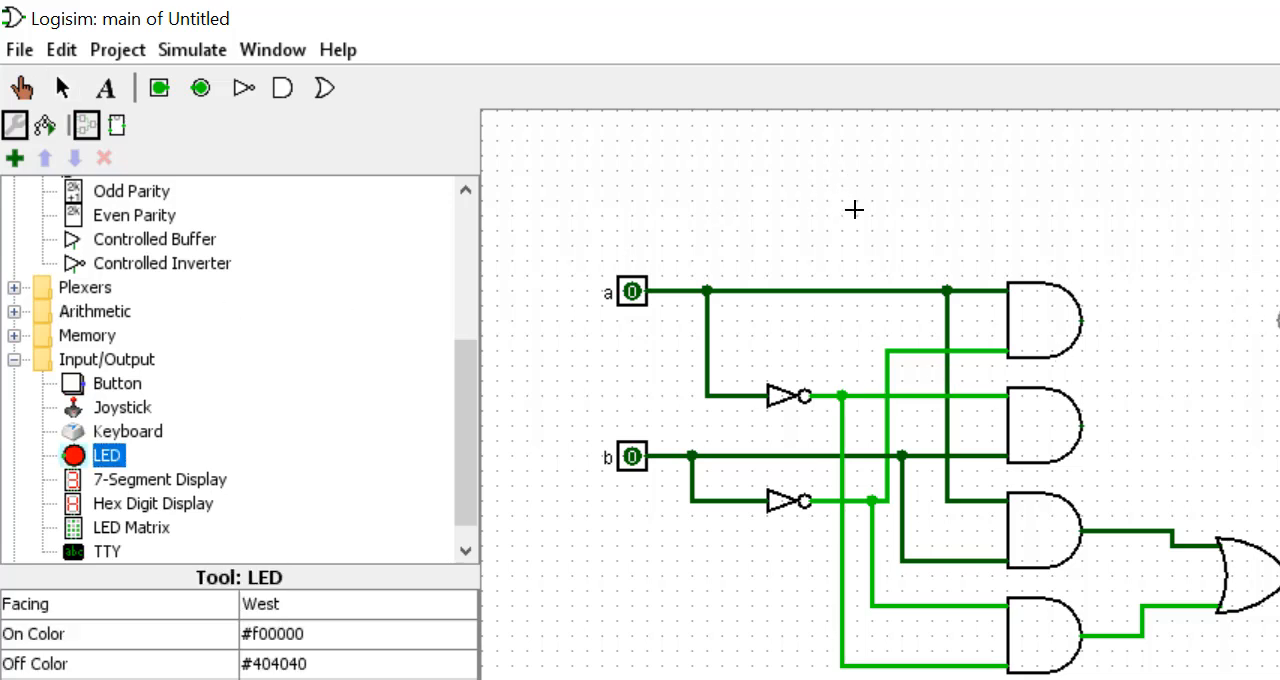
pyautogui.click(854, 213)
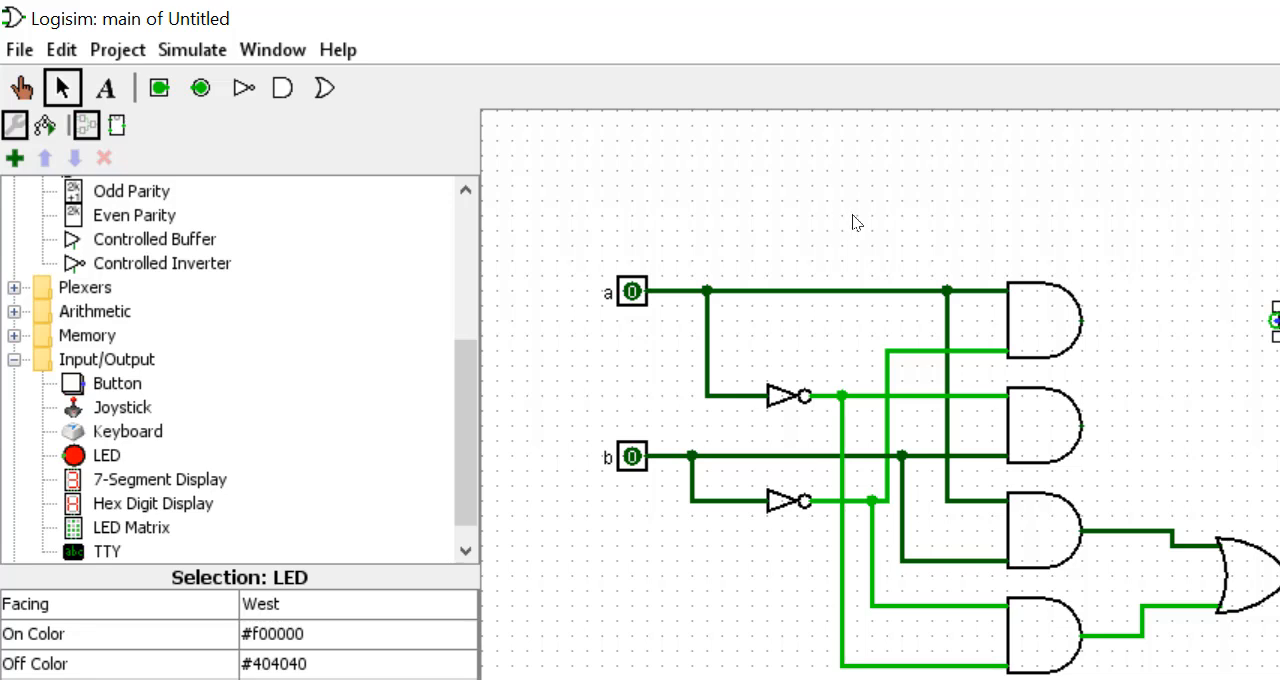
pyautogui.moveTo(852, 214); pyautogui.dragTo(725, 215)
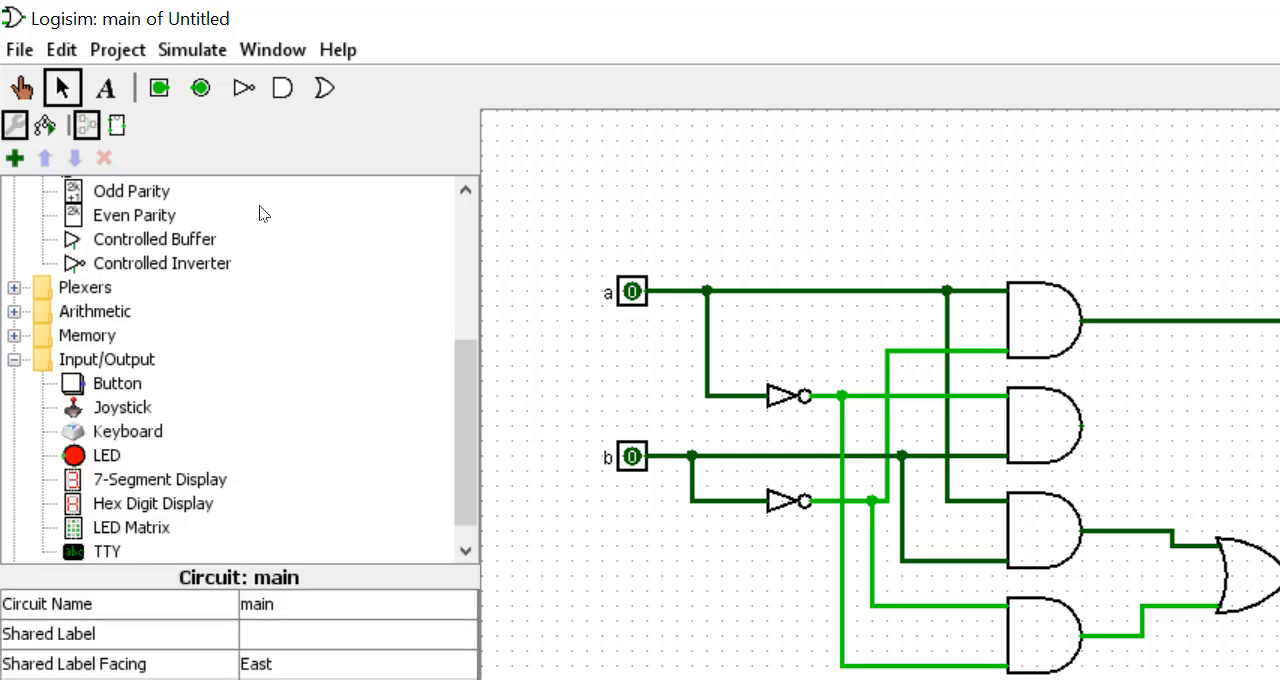
# - Place another LED beside the second AND gate and wire it to that gate's output
pyautogui.click(105, 455)
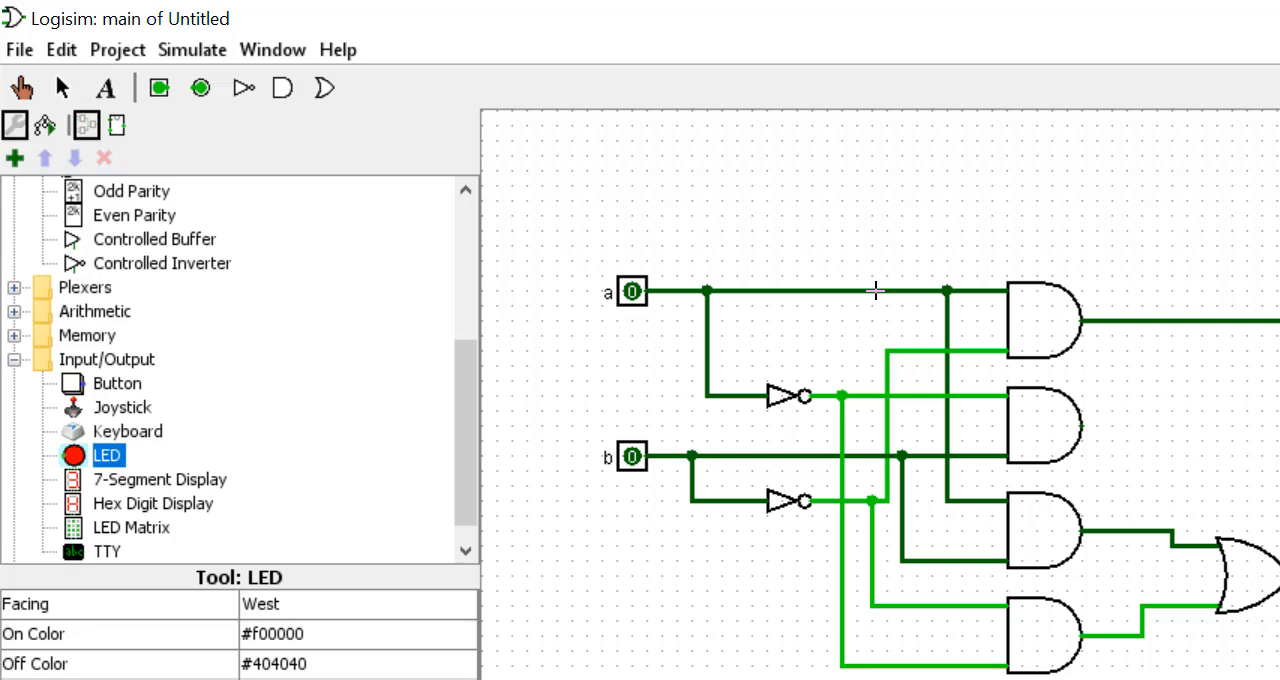
pyautogui.click(877, 284)
pyautogui.moveTo(884, 286); pyautogui.dragTo(721, 284)
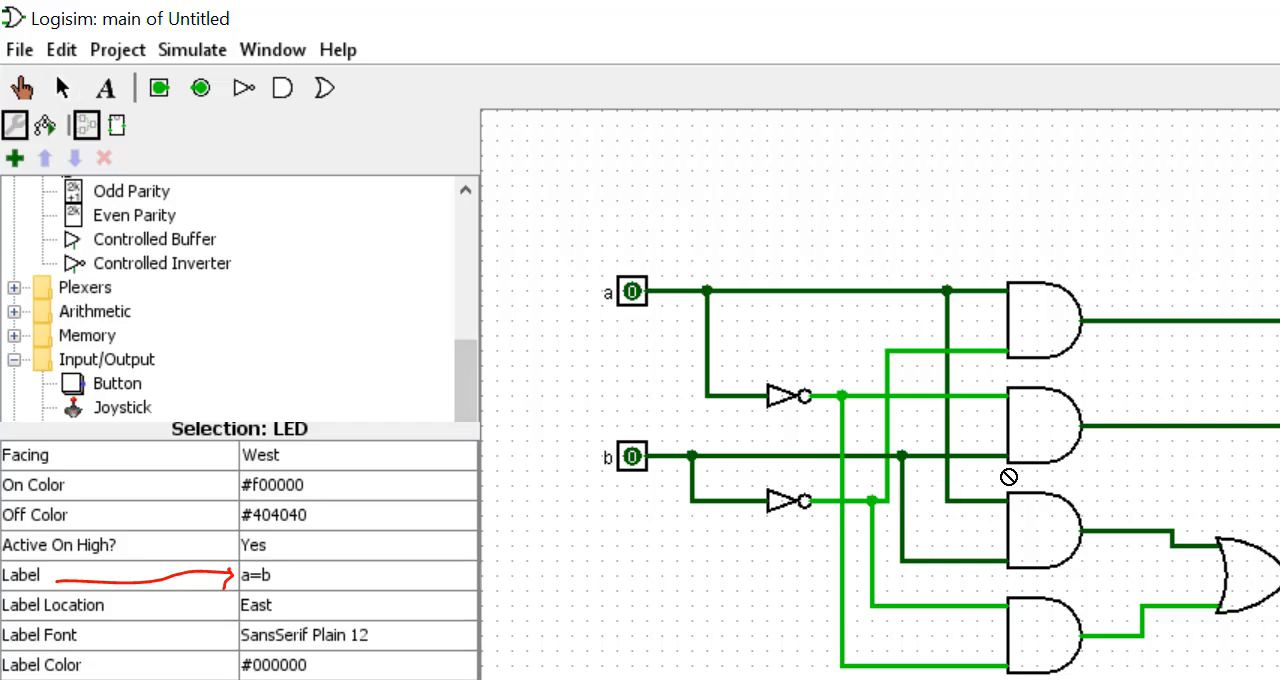
# - Place an LED labelled a=b at the output of the OR gate and connect it
pyautogui.moveTo(921, 381); pyautogui.dragTo(917, 372)
pyautogui.click(923, 381)
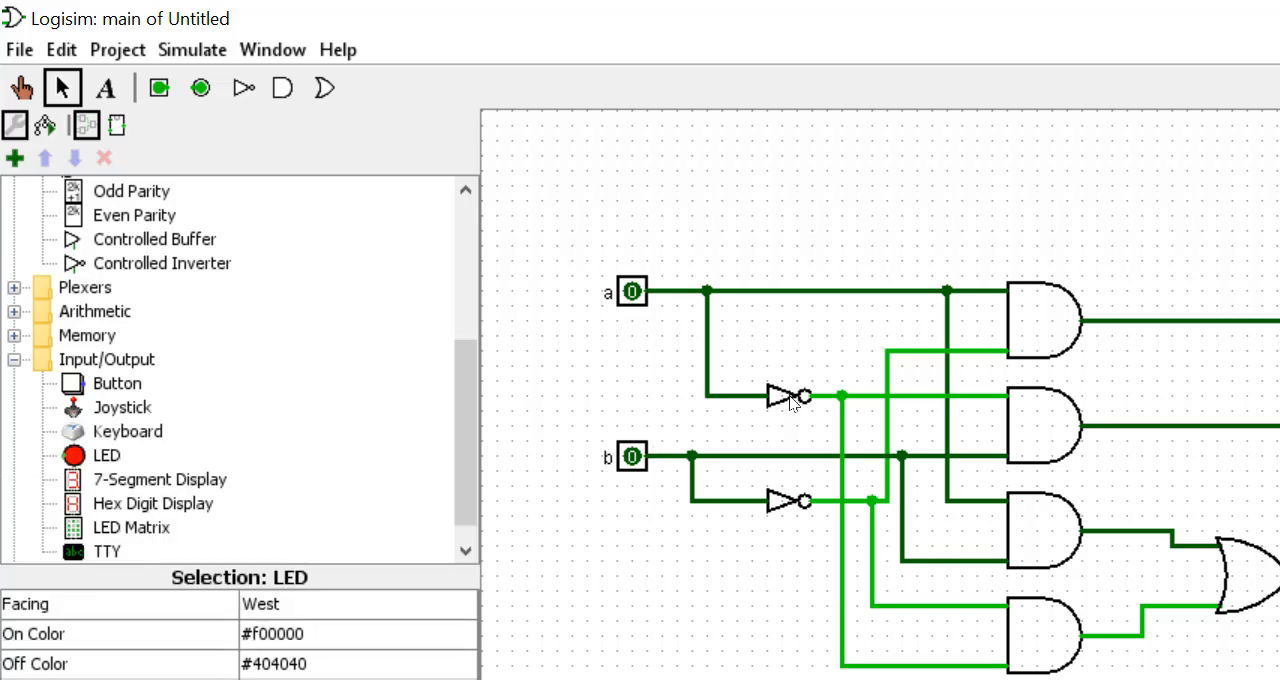
pyautogui.click(494, 143)
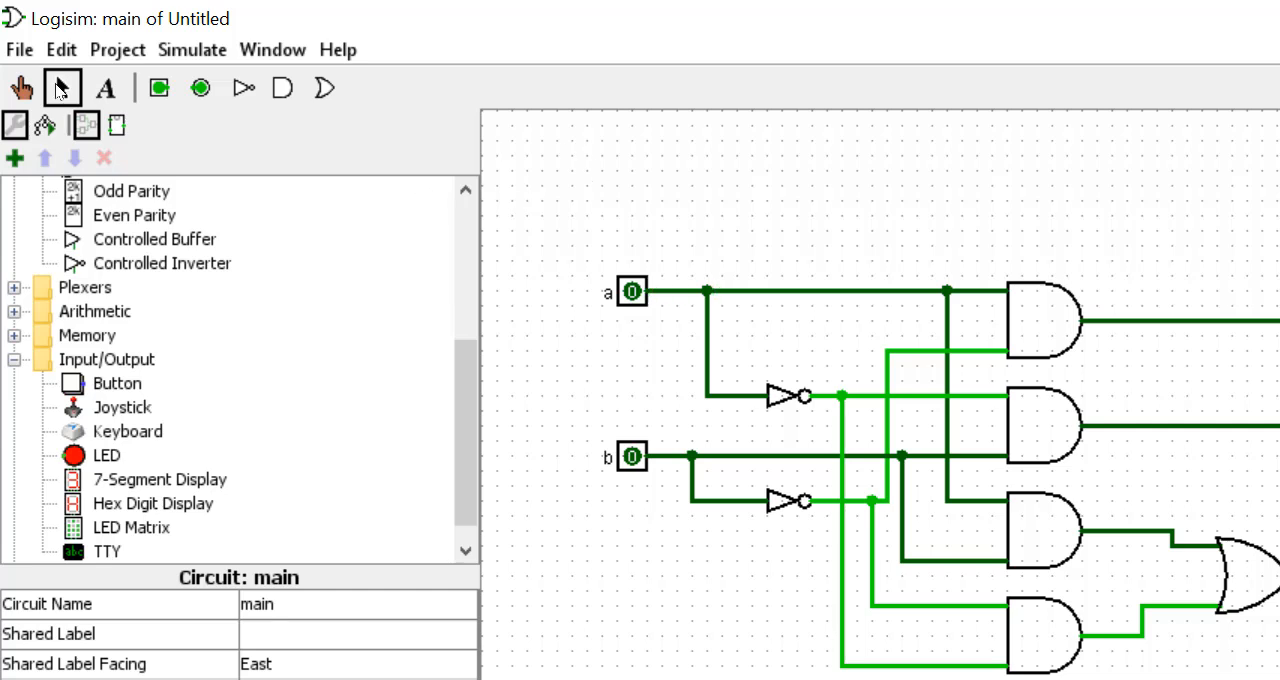
# - Test the comparator by toggling the input pins, including the combination a = 0 and b = 1
pyautogui.click(18, 78)
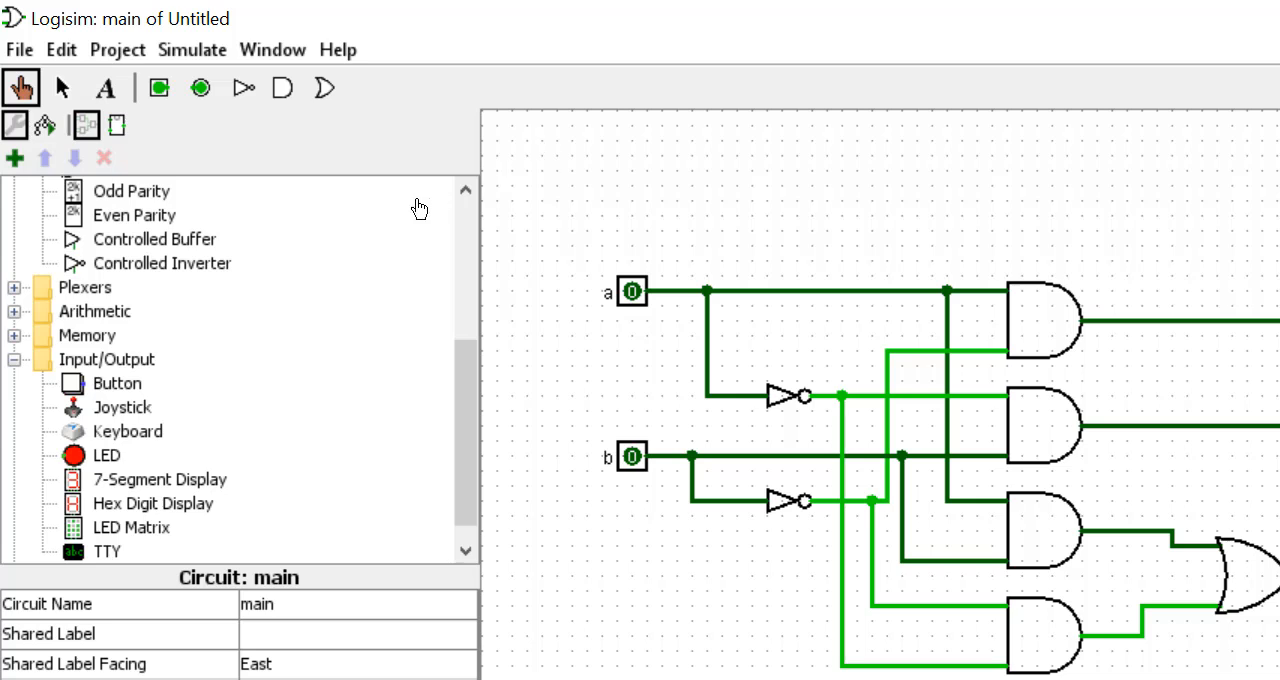
pyautogui.click(630, 292)
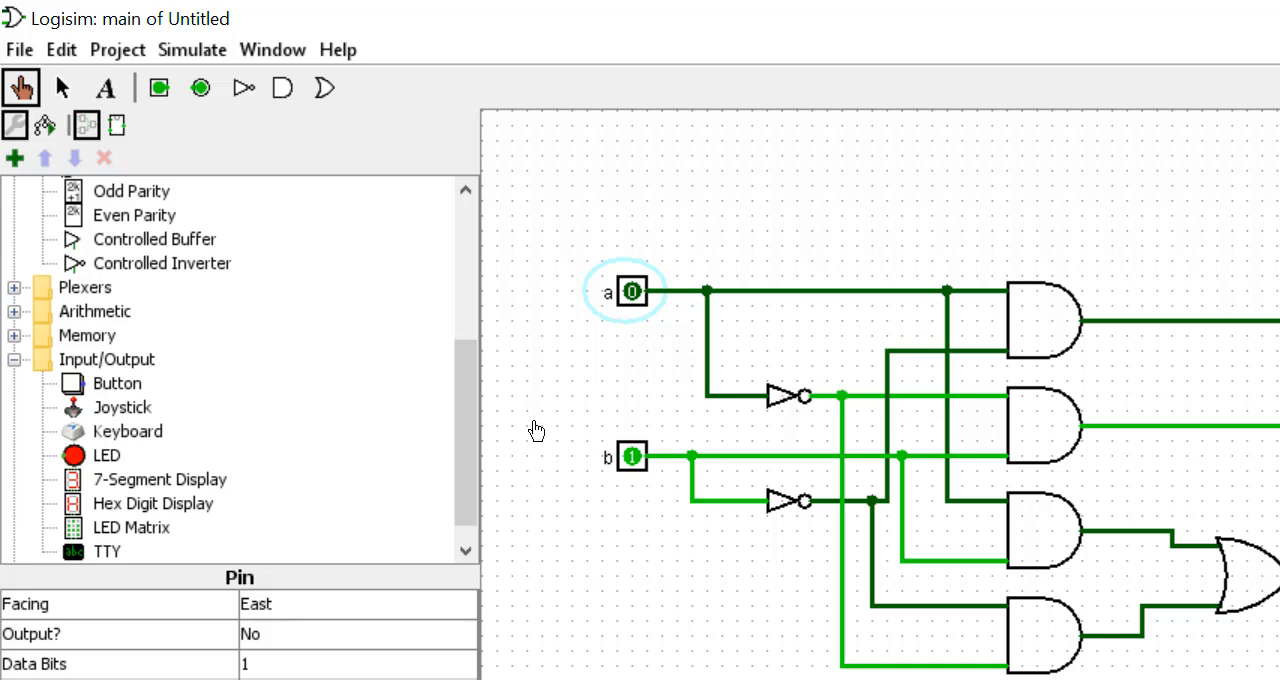
# - Rename the main circuit as Comparateur
pyautogui.scroll(5, 306, 305)
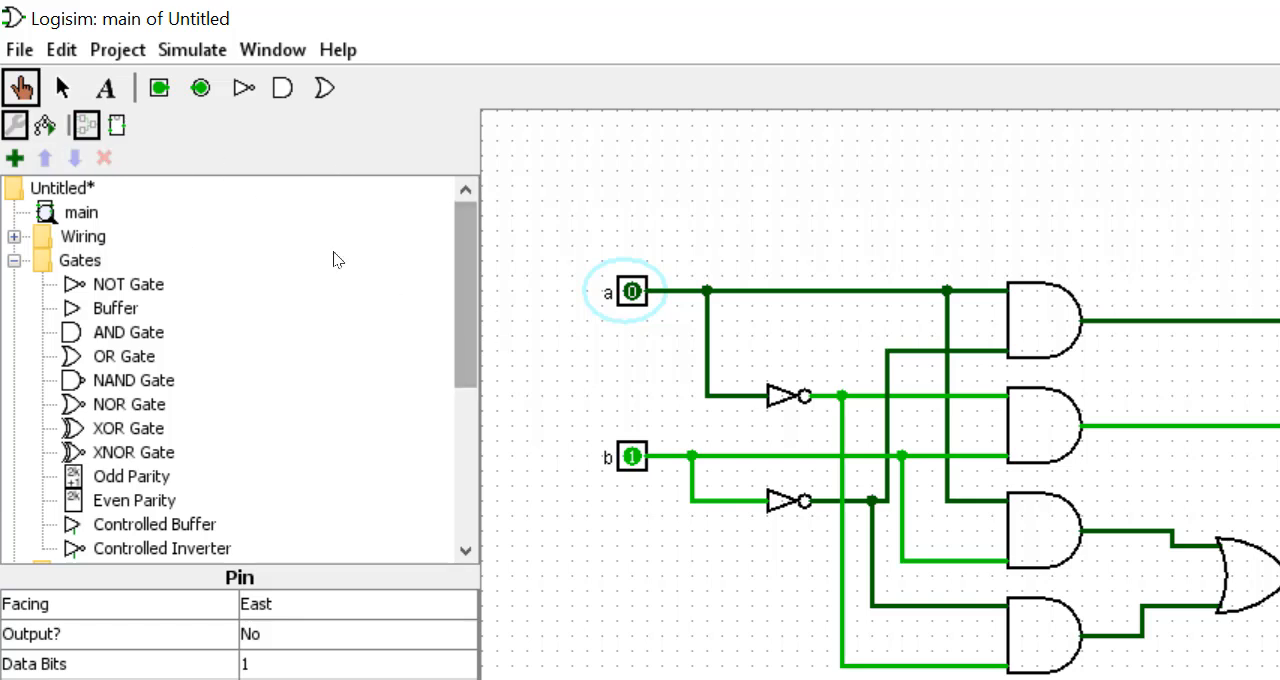
pyautogui.click(81, 212)
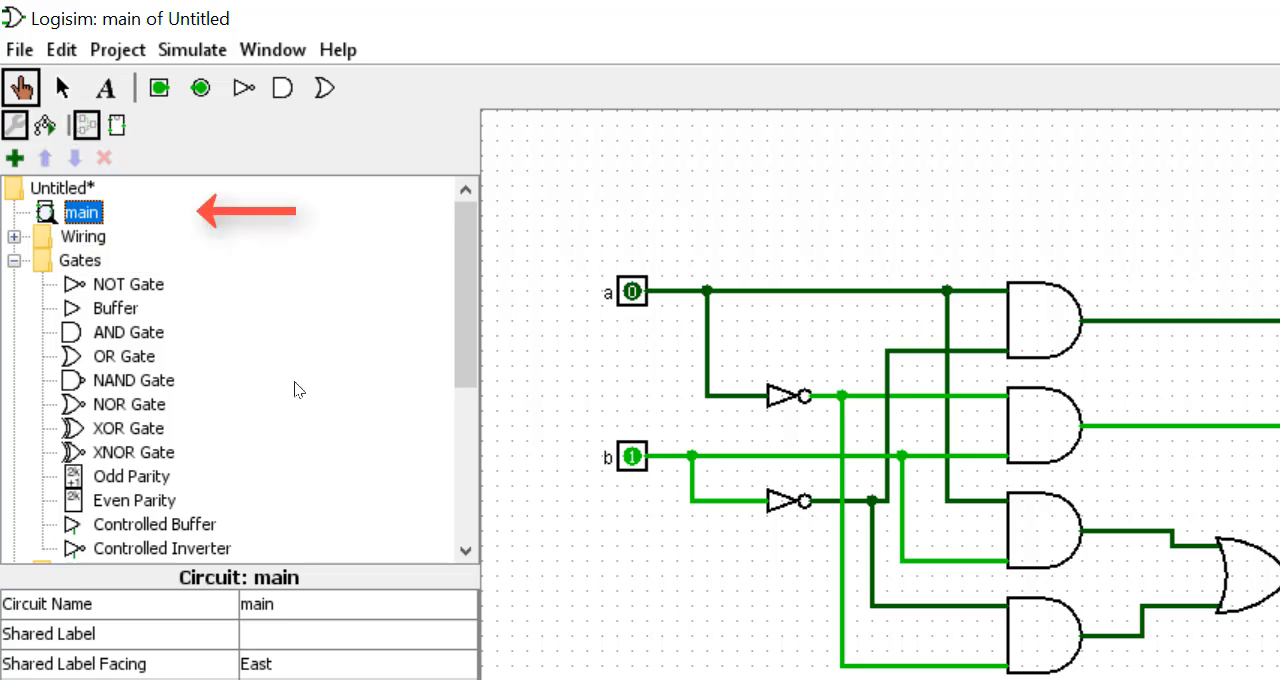
pyautogui.click(338, 605)
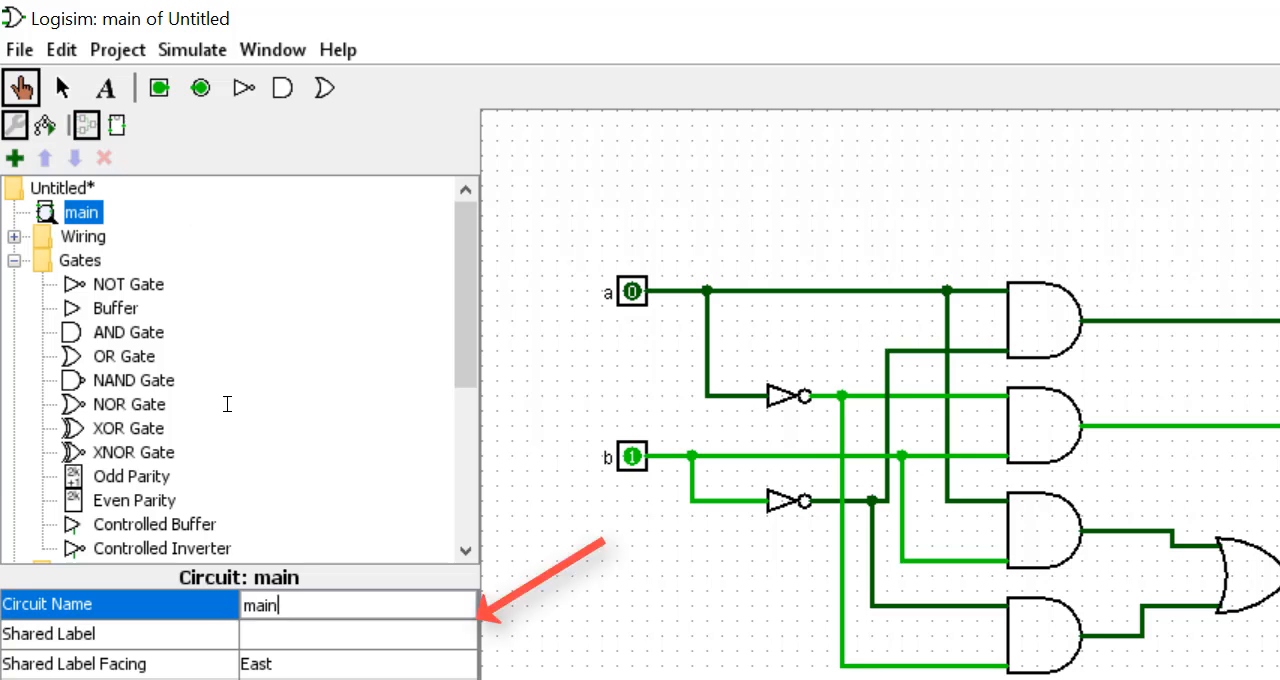
pyautogui.hotkey('ctrl', 'a')
pyautogui.write('Comp')
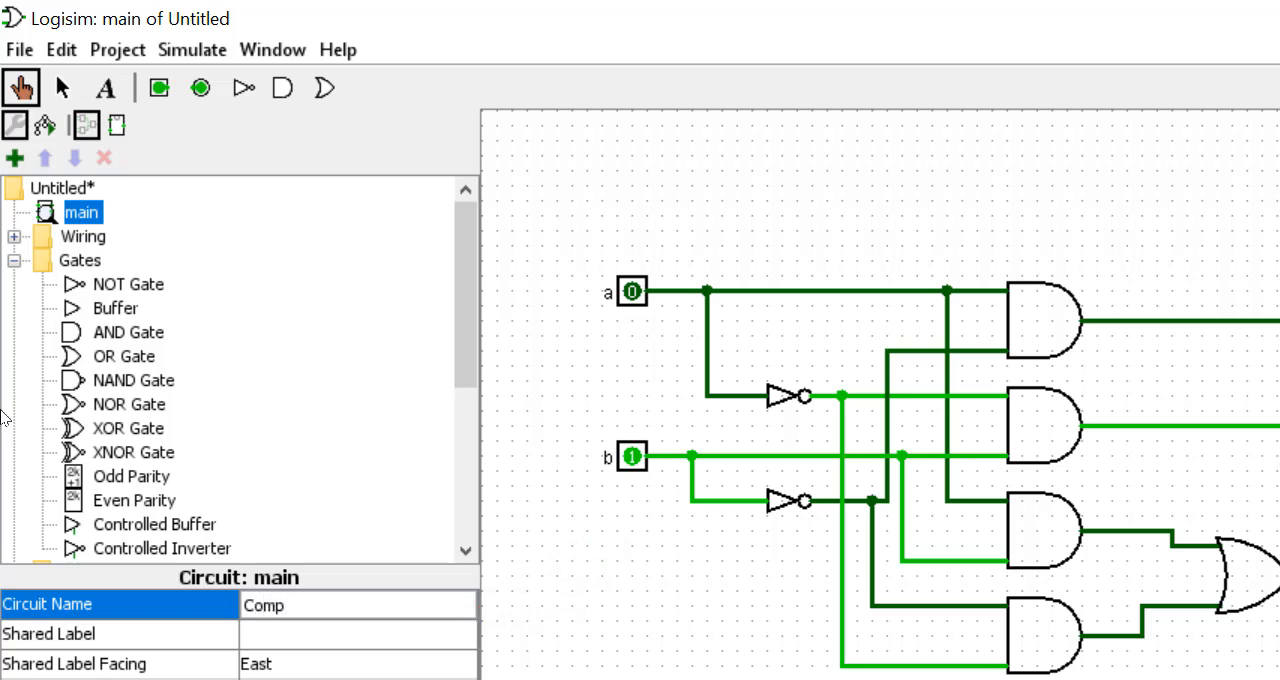
pyautogui.write('arateur')
pyautogui.press('Return')
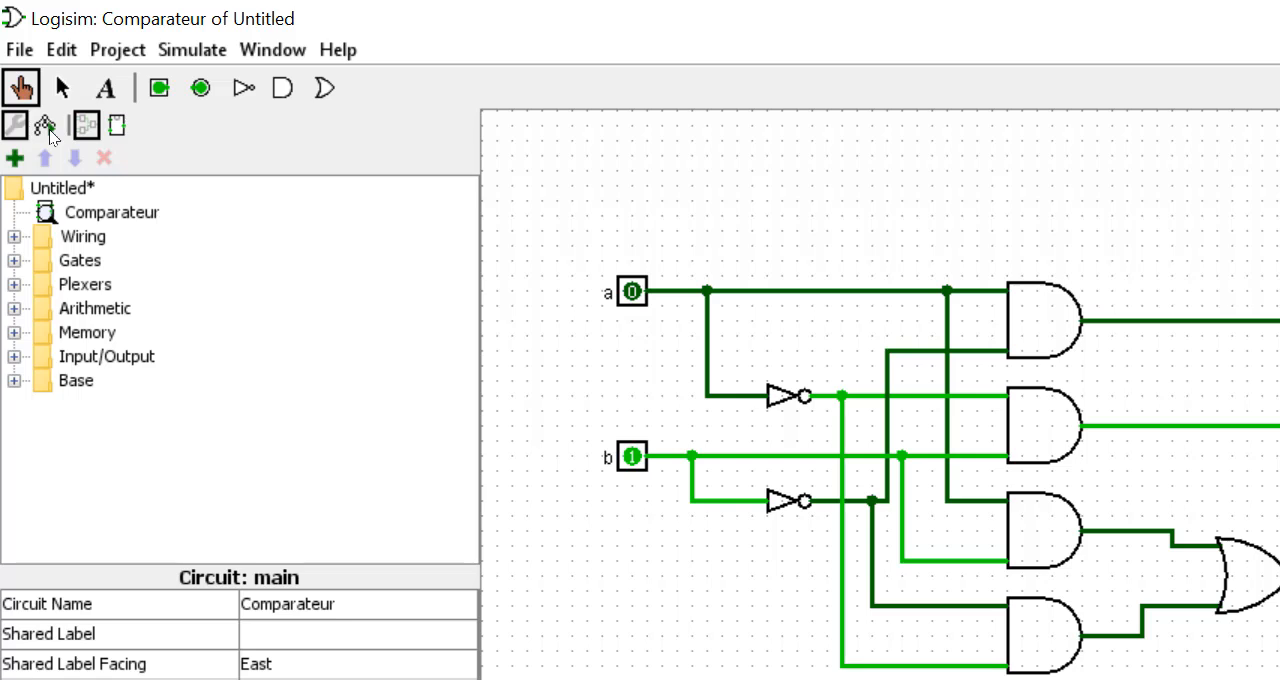
# - Save the untitled project under the name Circuit_combin
pyautogui.rightClick(74, 193)
pyautogui.click(54, 181)
pyautogui.rightClick(80, 186)
pyautogui.click(19, 49)
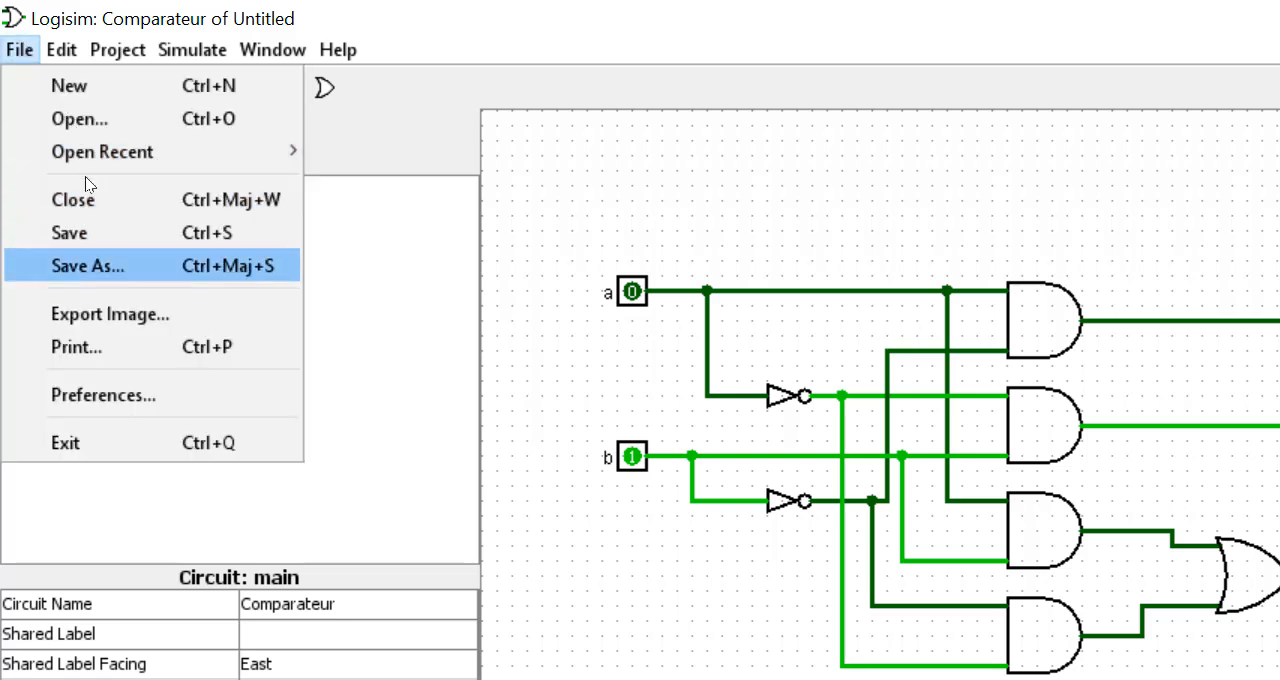
pyautogui.click(88, 266)
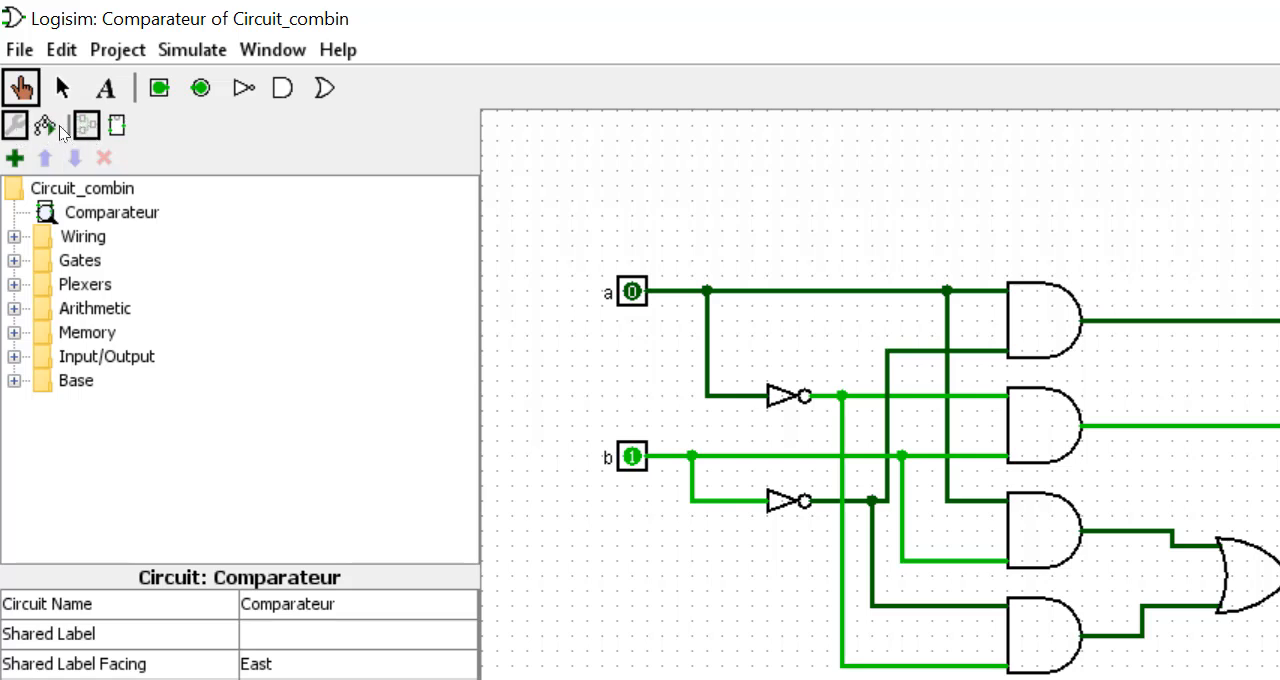
# - Add a new circuit named DEMI1BIT to the Circuit_combin project
pyautogui.rightClick(88, 189)
pyautogui.click(128, 212)
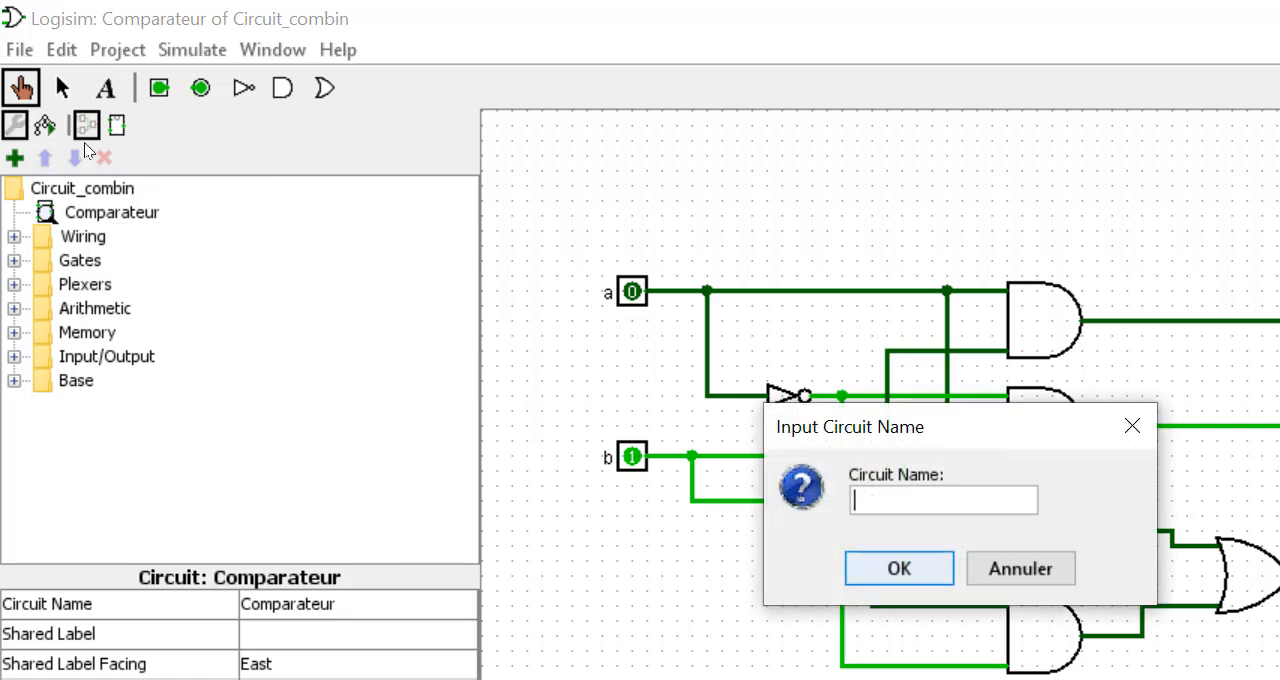
pyautogui.write('DEMIABIT')
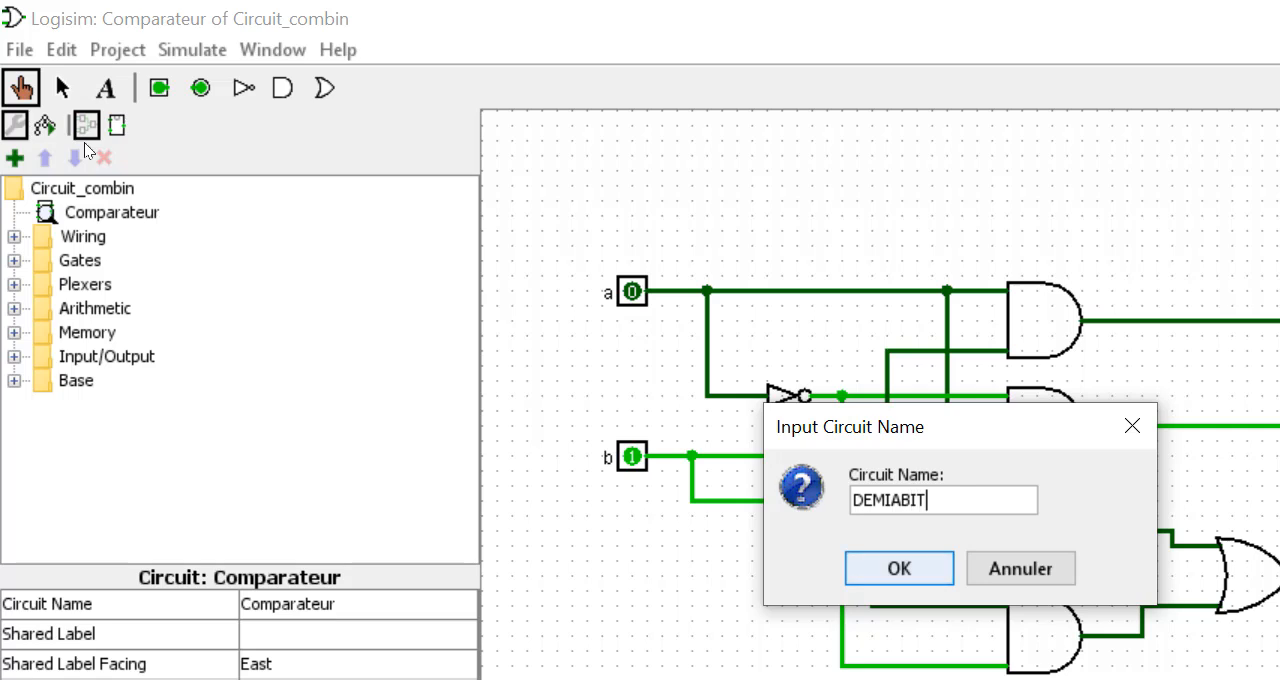
pyautogui.press('Left')
pyautogui.press('Left')
pyautogui.press('Left')
pyautogui.press('BackSpace')
pyautogui.write('1')
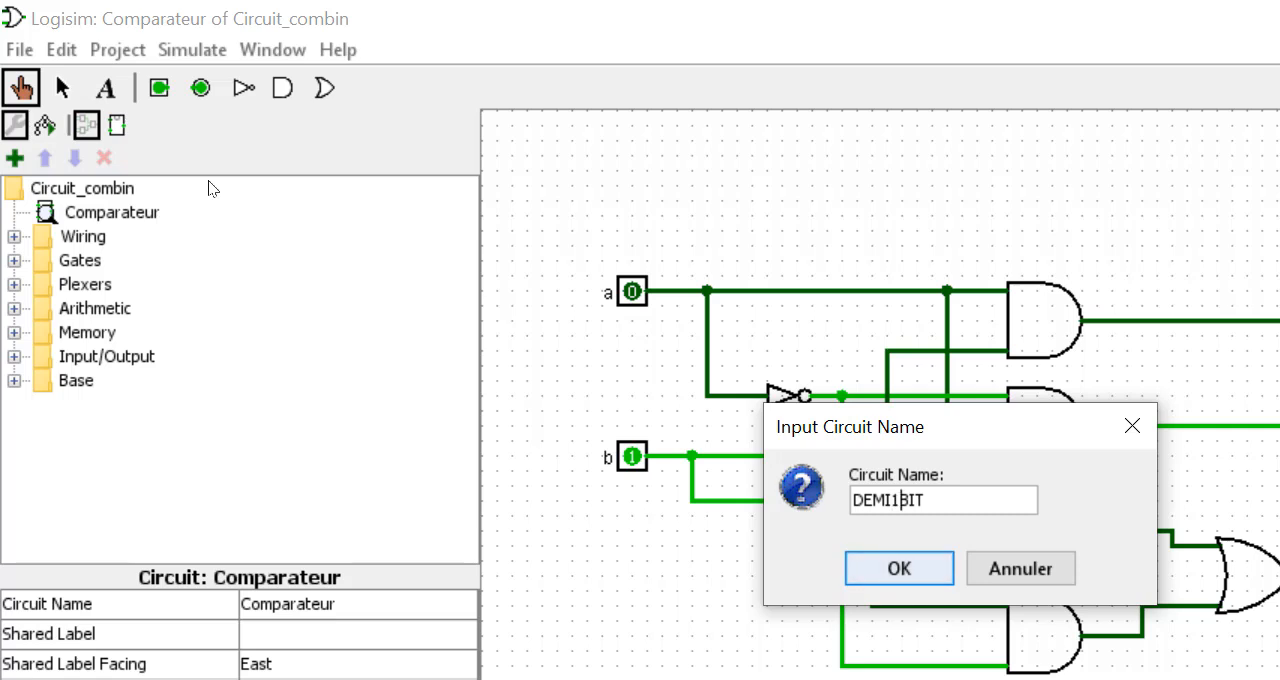
pyautogui.press('Return')
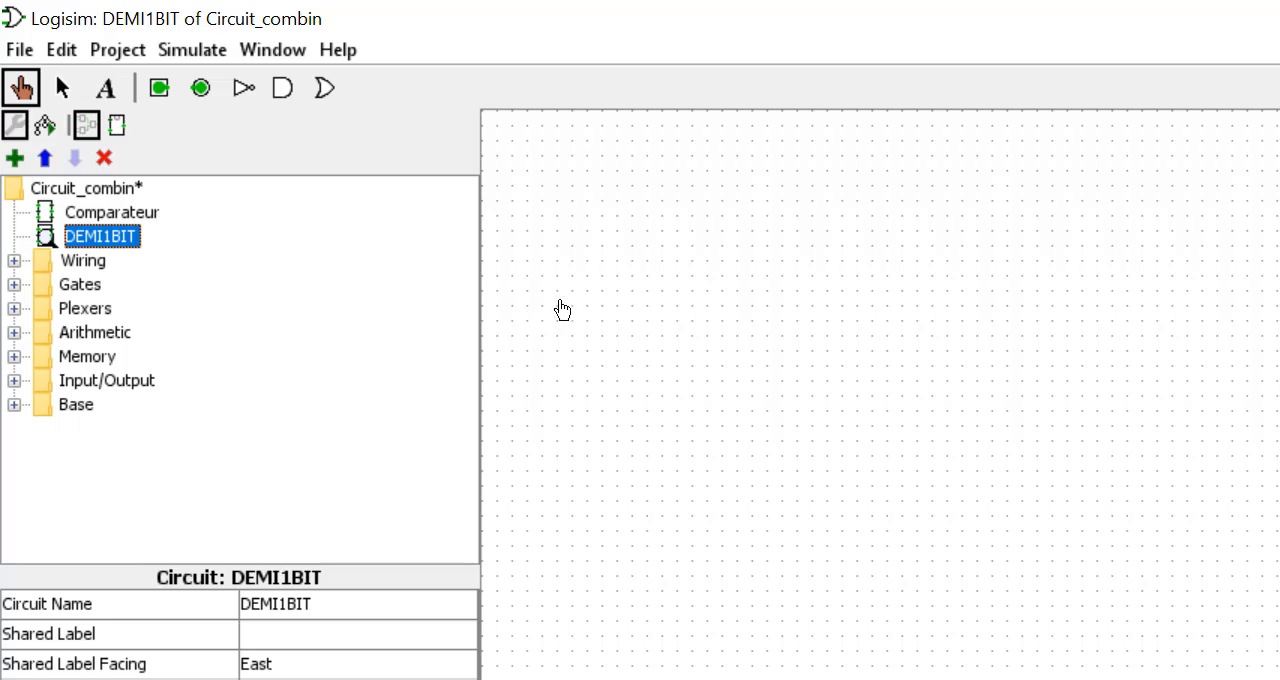
# - Insert the half adder with inputs A and B, an XOR gate for the sum and an AND gate for Cout, and save the project
pyautogui.hotkey('ctrl', 'v')
pyautogui.click(814, 323)
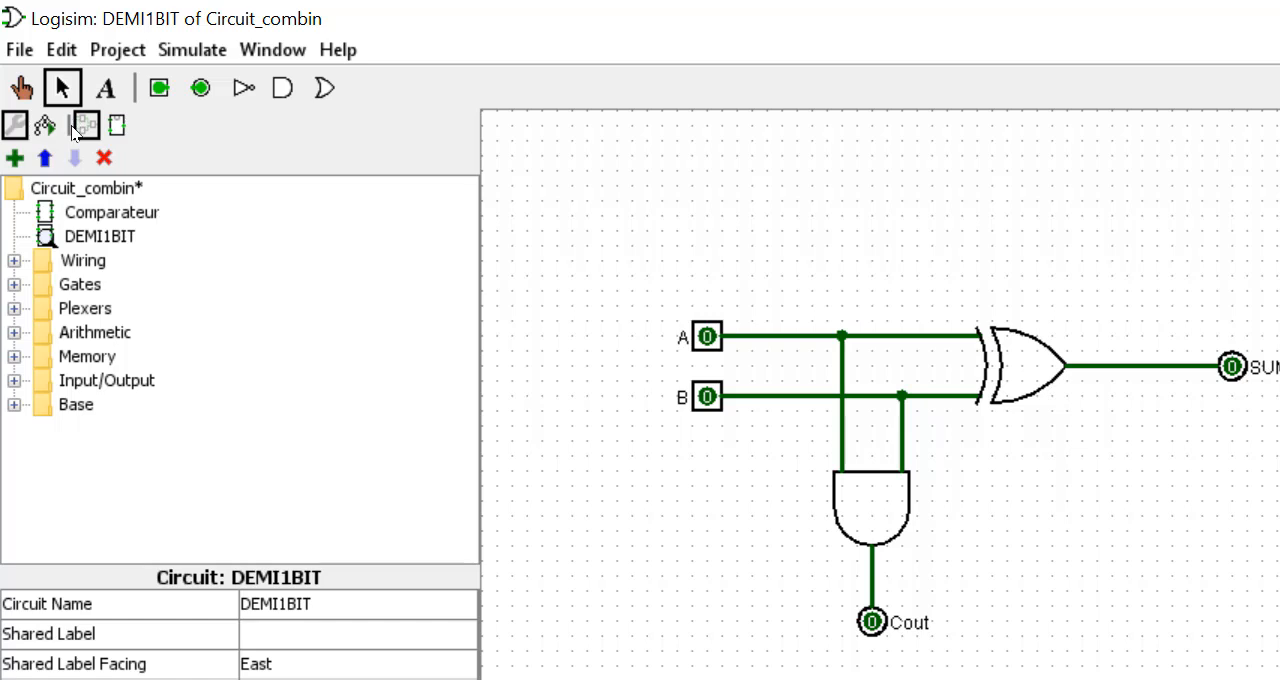
pyautogui.hotkey('ctrl', 's')
# - Add a new circuit named ADD1BIT to the Circuit_combin project
pyautogui.rightClick(107, 189)
pyautogui.click(176, 208)
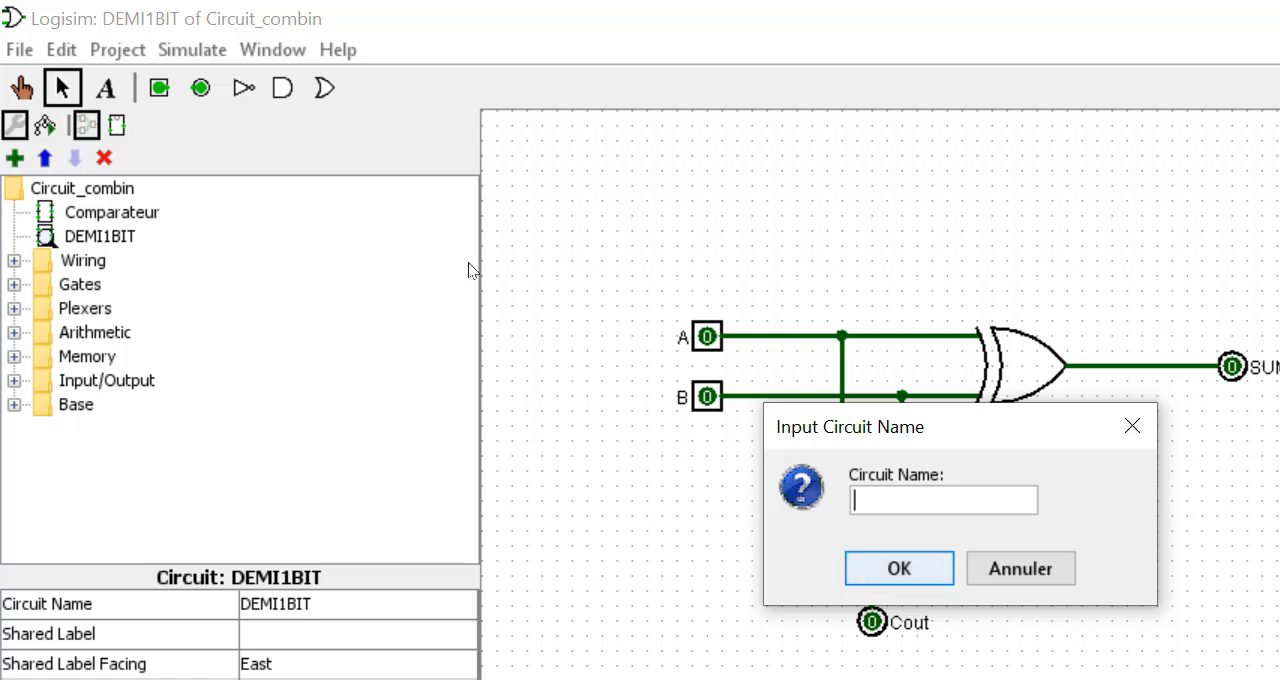
pyautogui.write('ADD1')
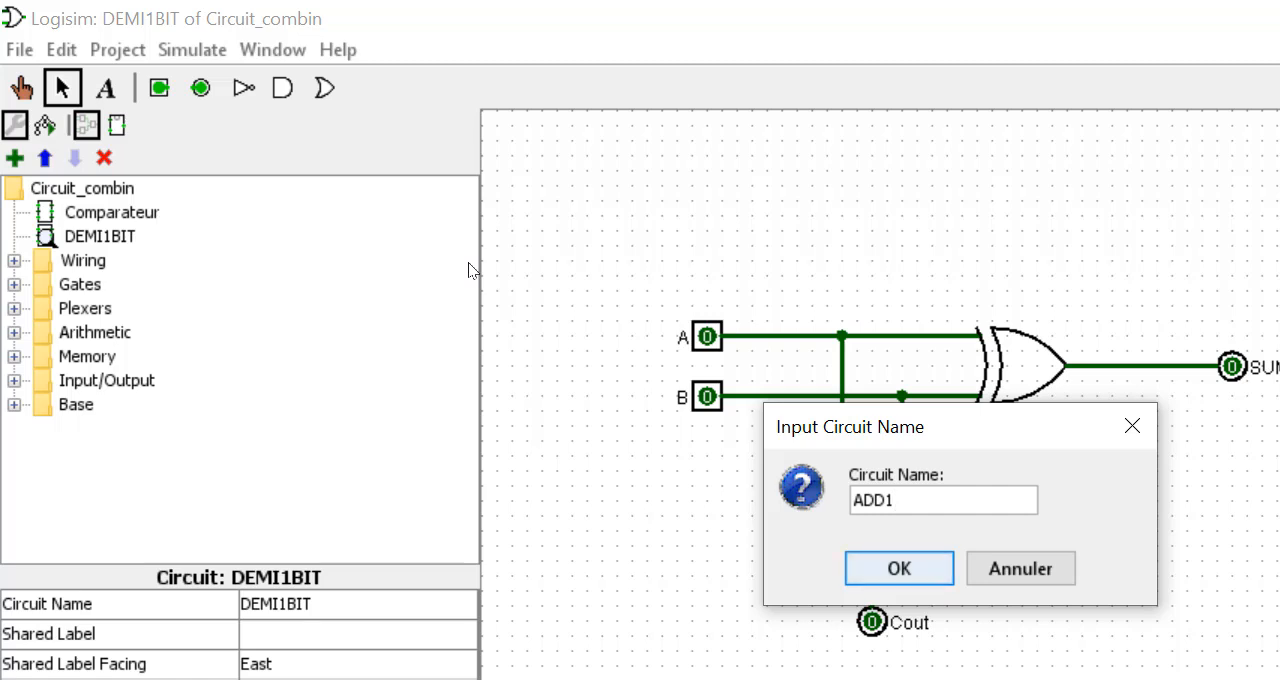
pyautogui.write('BIT')
pyautogui.press('Return')
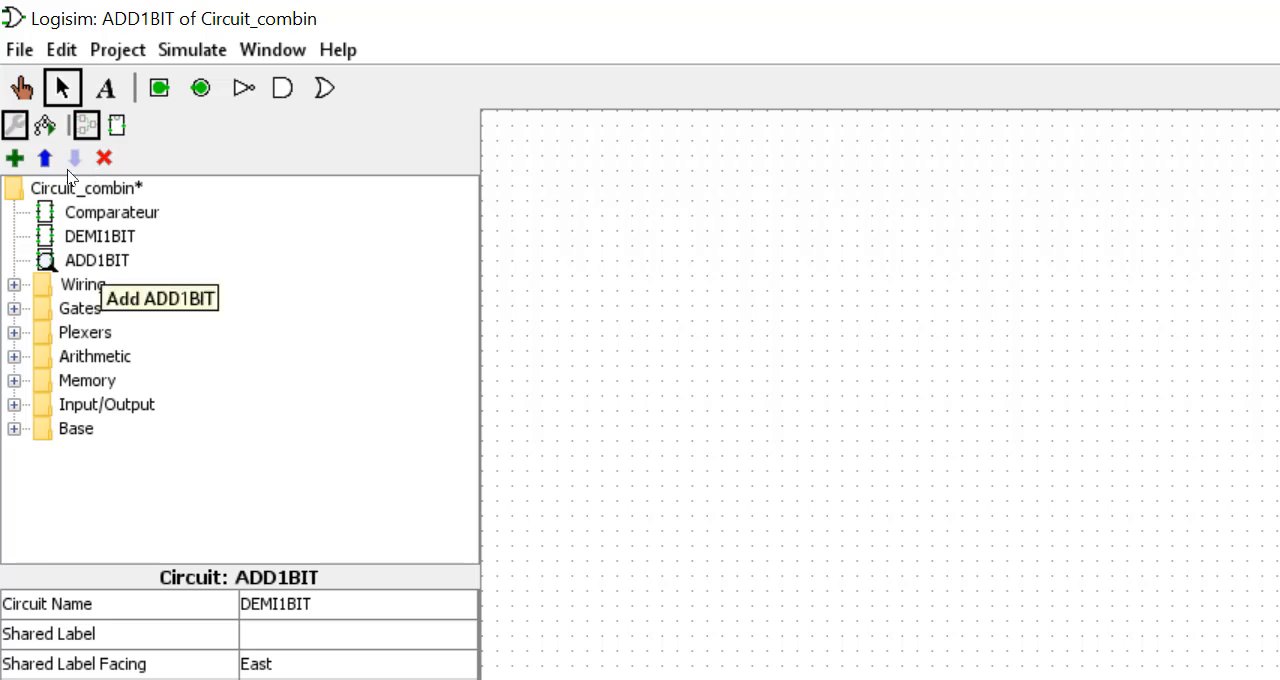
# - Place one DEMI1BIT block as a subcircuit in the ADD1BIT circuit
pyautogui.click(100, 236)
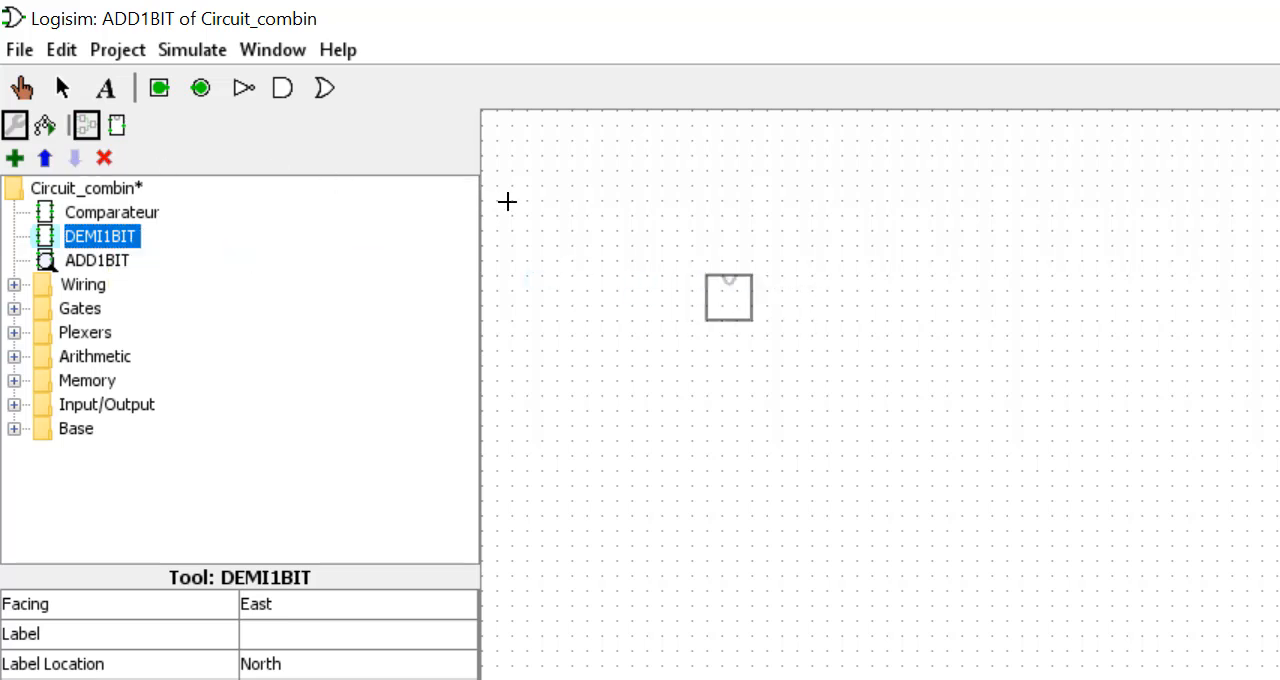
pyautogui.click(550, 214)
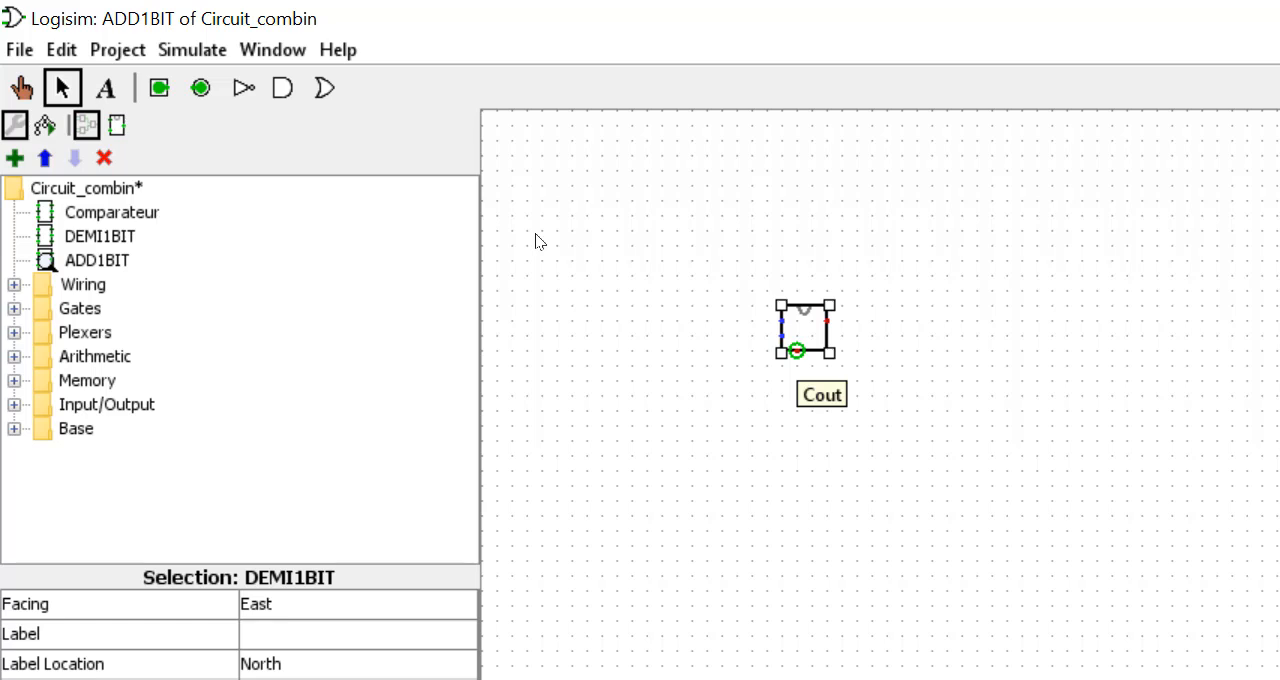
# - Examine the sum and Cout output pins inside the DEMI1BIT circuit and return to the ADD1BIT circuit
pyautogui.doubleClick(99, 236)
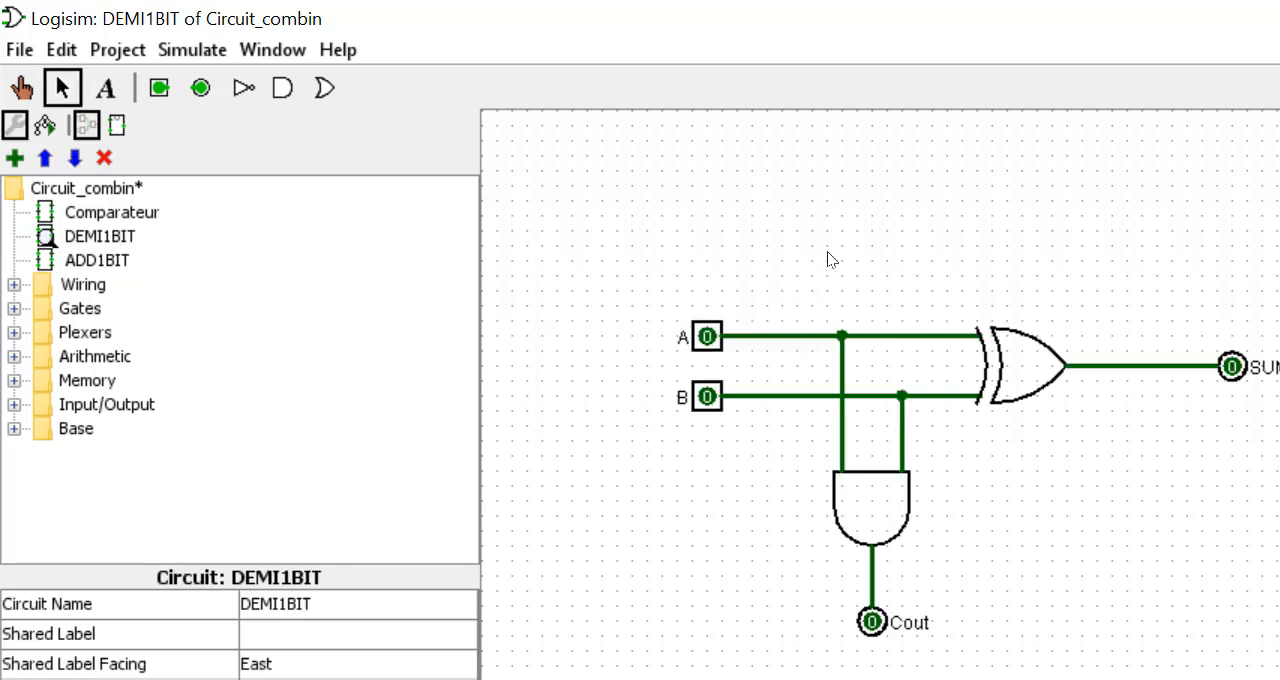
pyautogui.click(1232, 367)
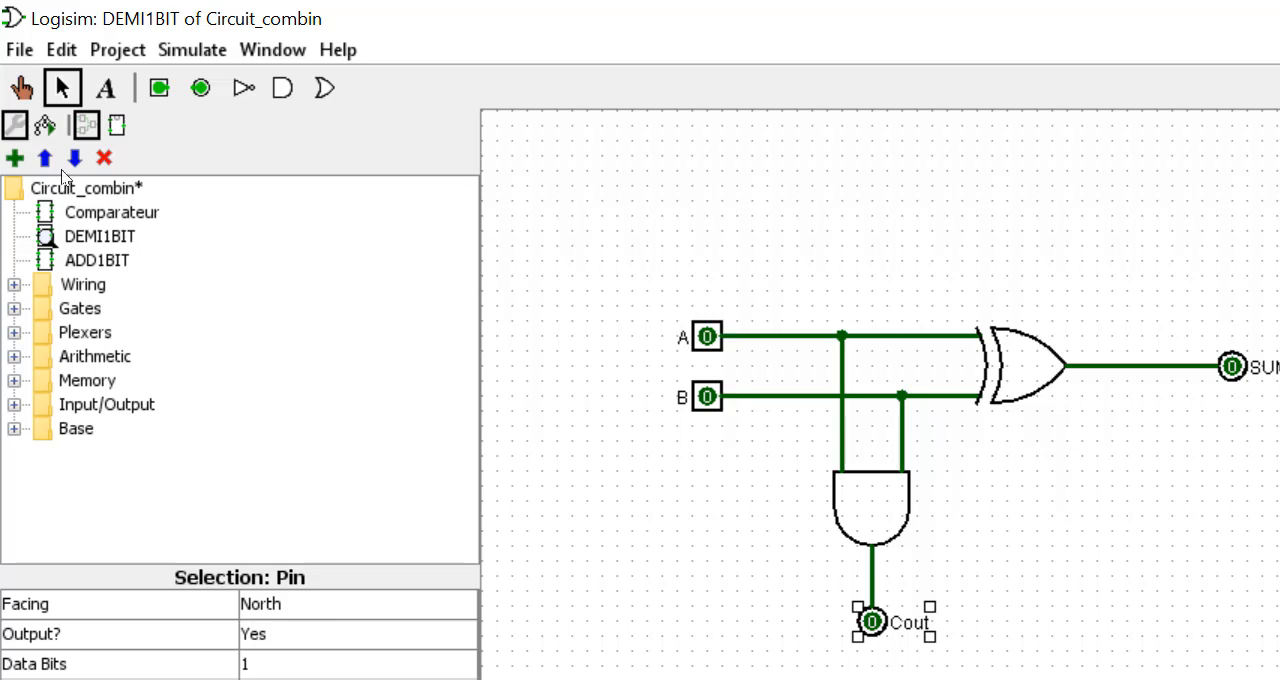
pyautogui.doubleClick(94, 259)
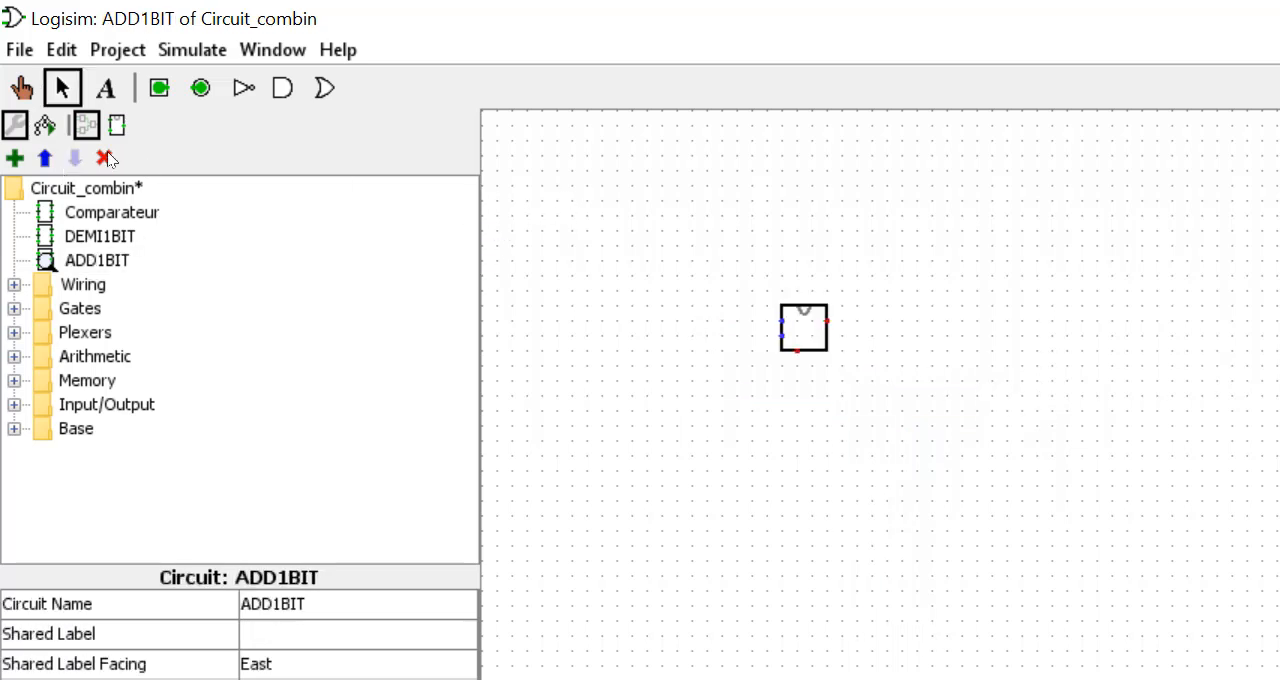
# - Place a second DEMI1BIT subcircuit in ADD1BIT, aligned directly below the first block
pyautogui.click(100, 236)
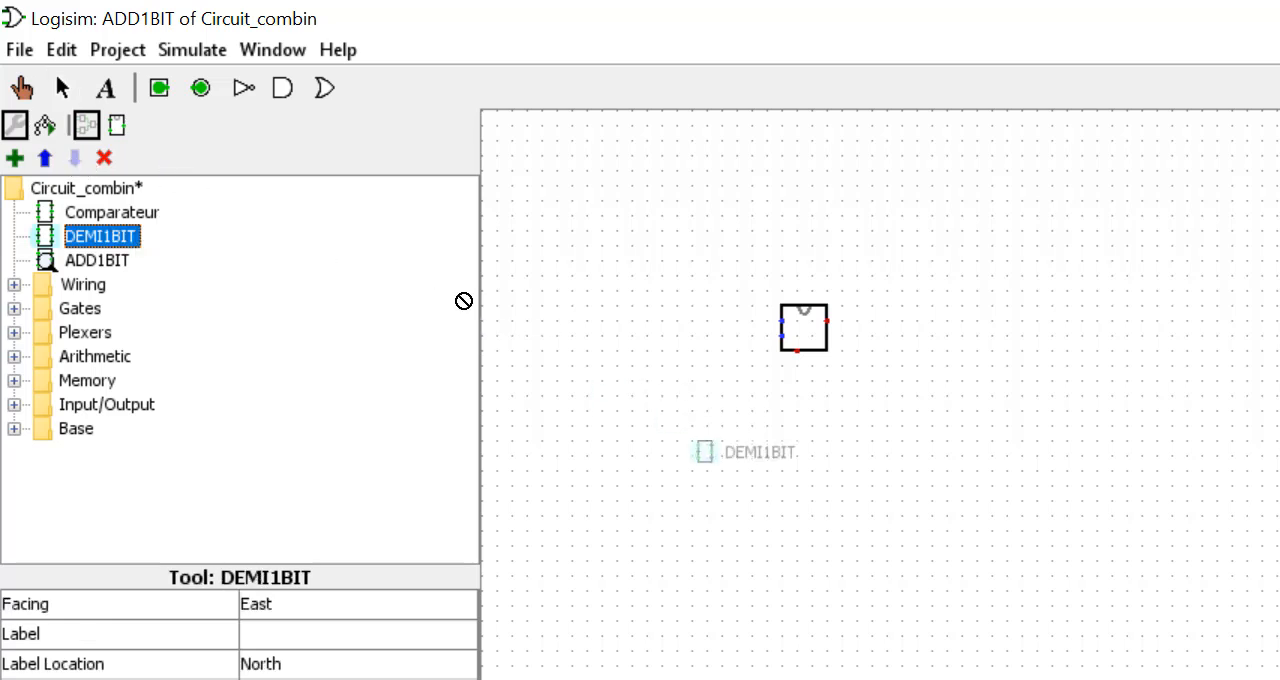
pyautogui.click(558, 290)
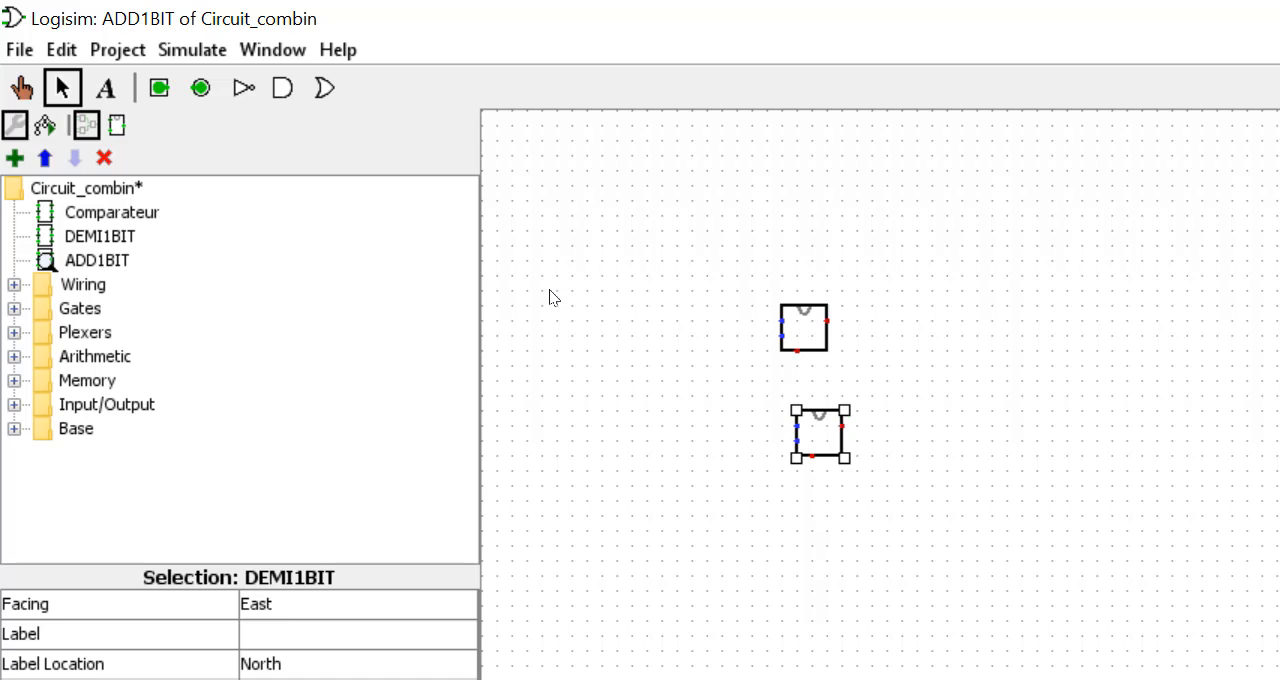
pyautogui.moveTo(549, 289); pyautogui.dragTo(539, 320)
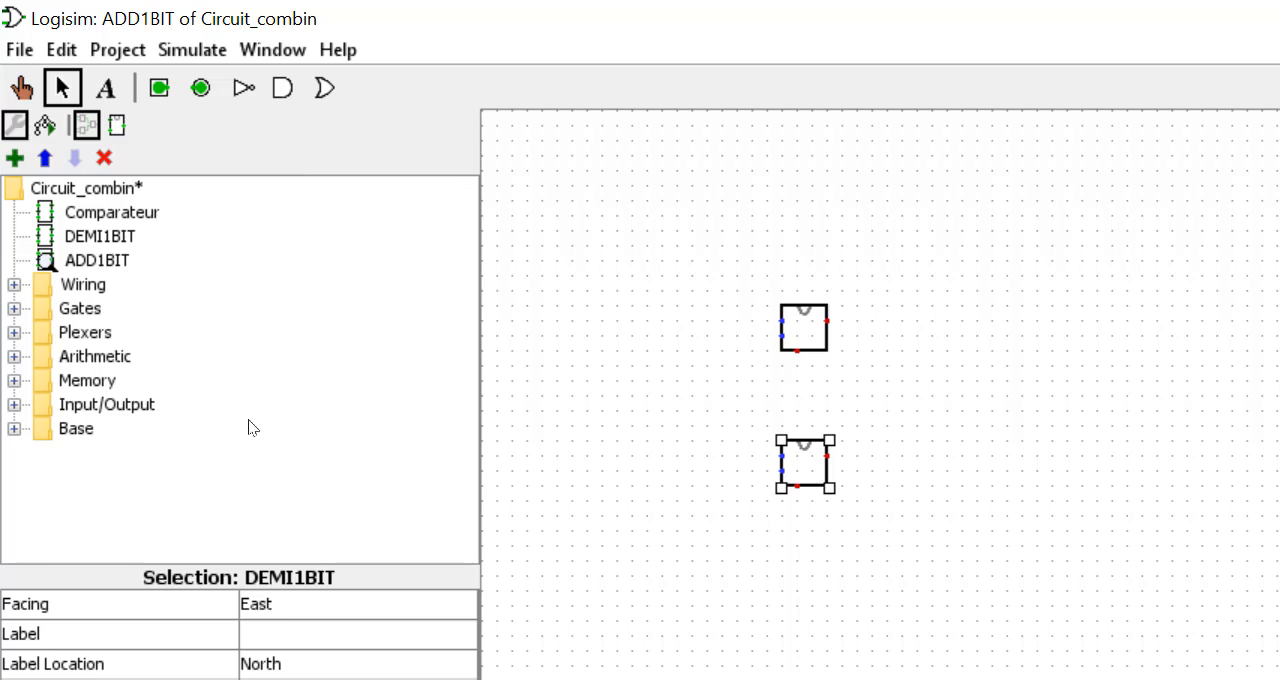
# - Label the lower half-adder block DEMI1BIT and set its label font size to 8
pyautogui.click(356, 634)
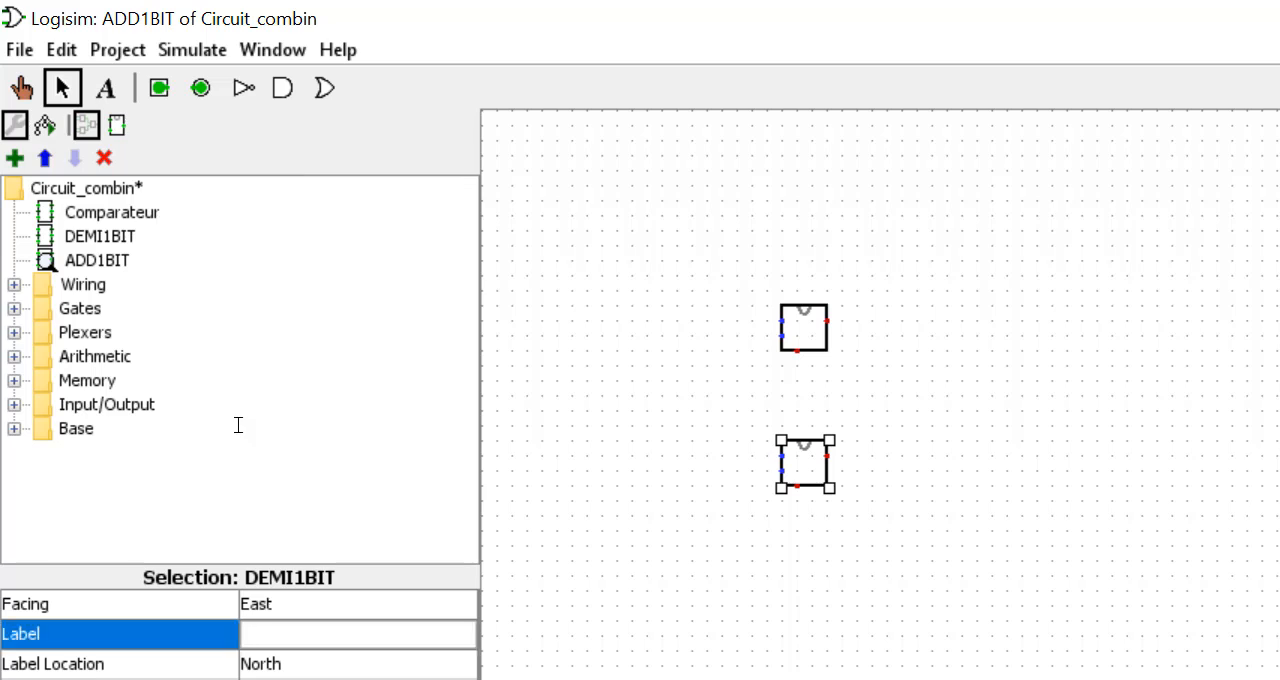
pyautogui.write('DEMI1BIT')
pyautogui.press('Return')
pyautogui.click(335, 679)
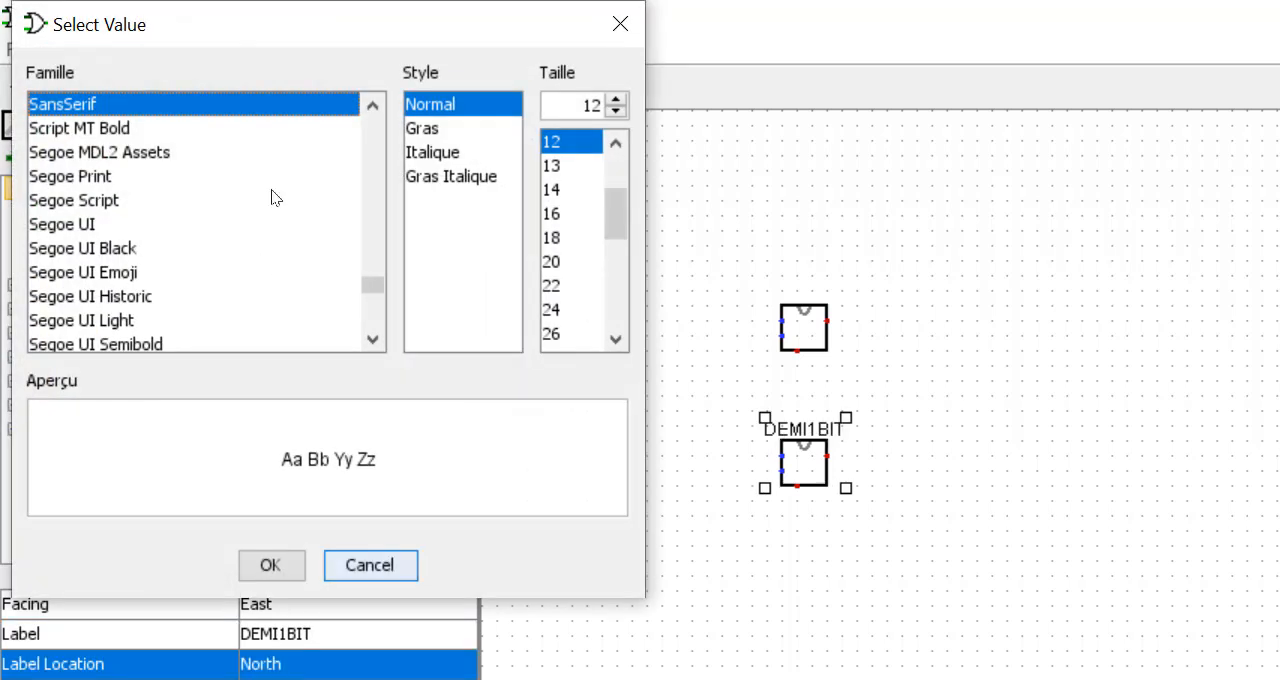
pyautogui.click(415, 115)
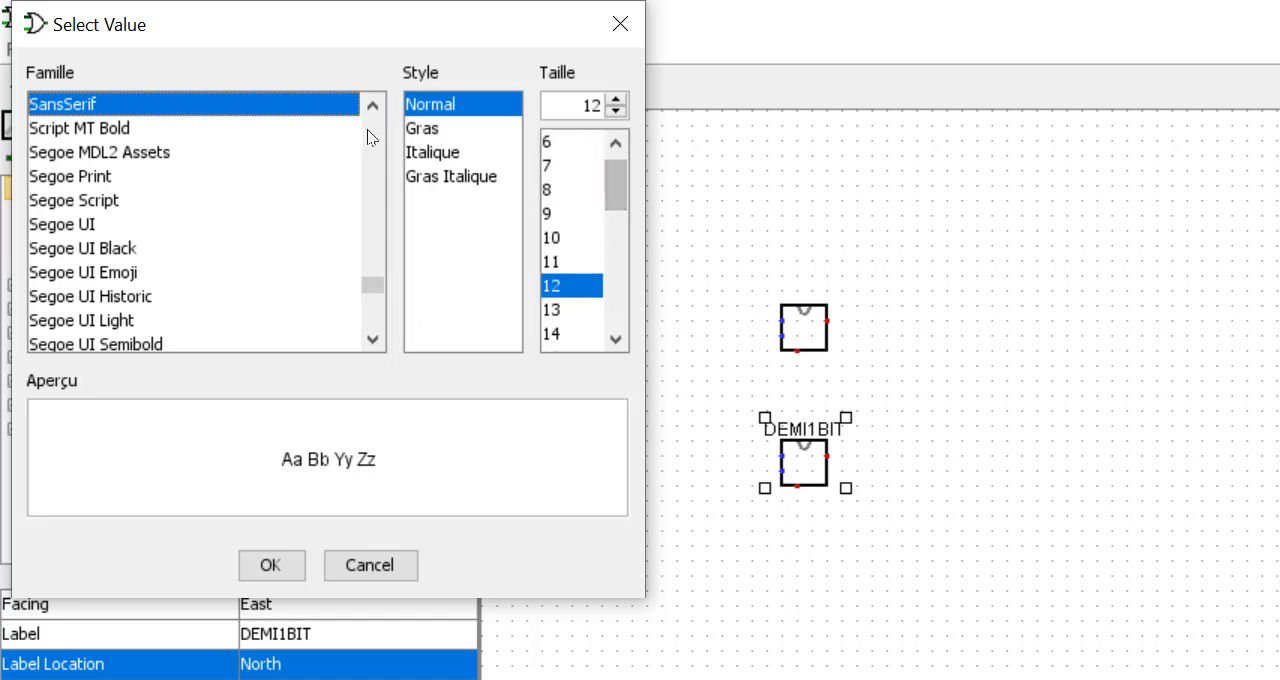
pyautogui.click(551, 191)
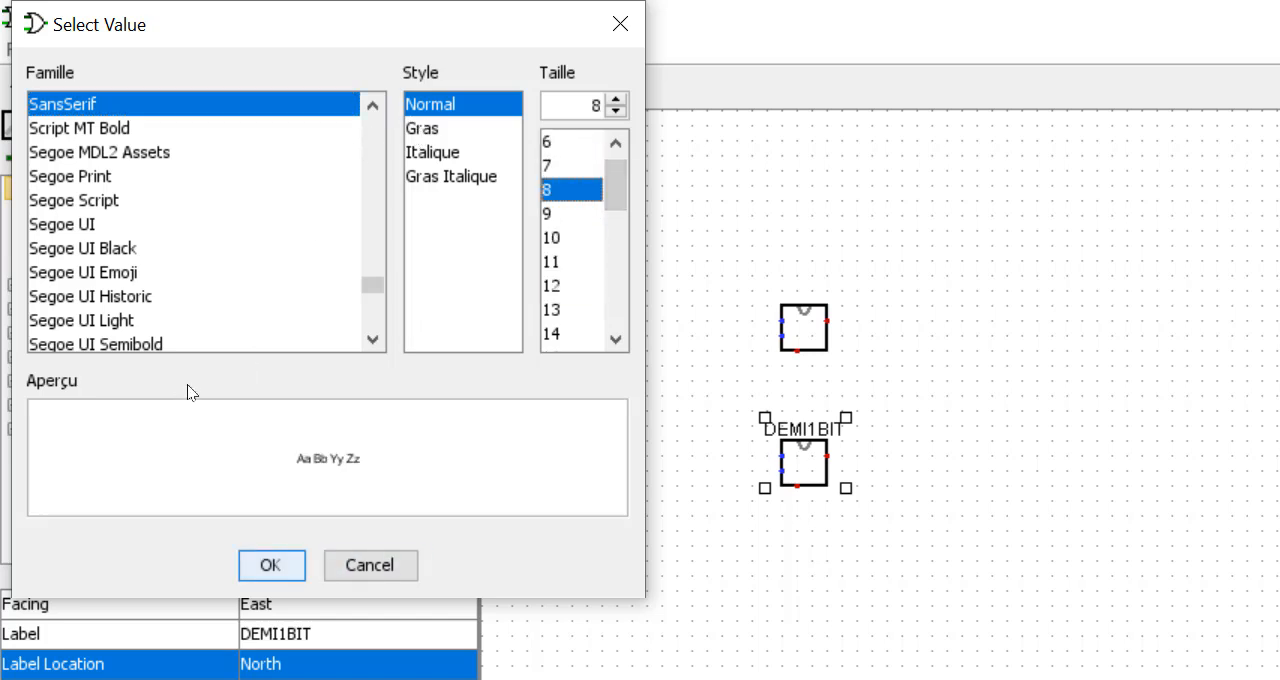
pyautogui.press('Return')
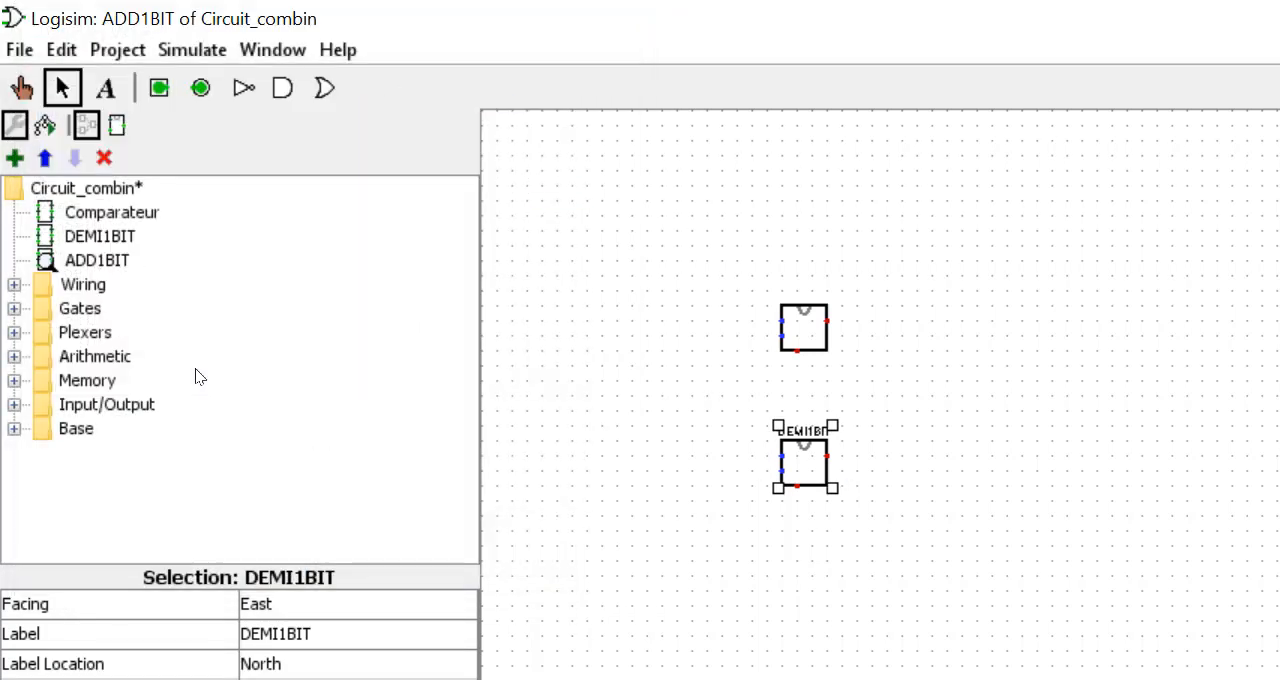
# - Set the lower block's label location to East and shift the block slightly down and to the right
pyautogui.click(299, 663)
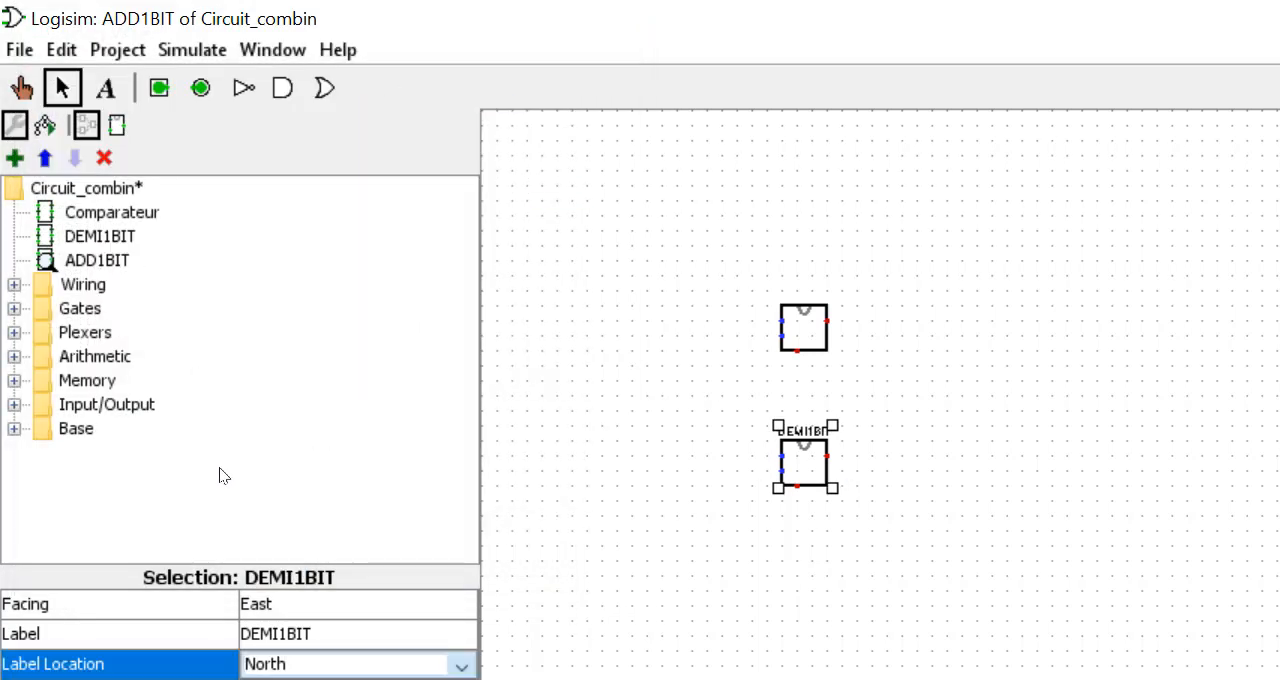
pyautogui.click(315, 678)
pyautogui.press('Up')
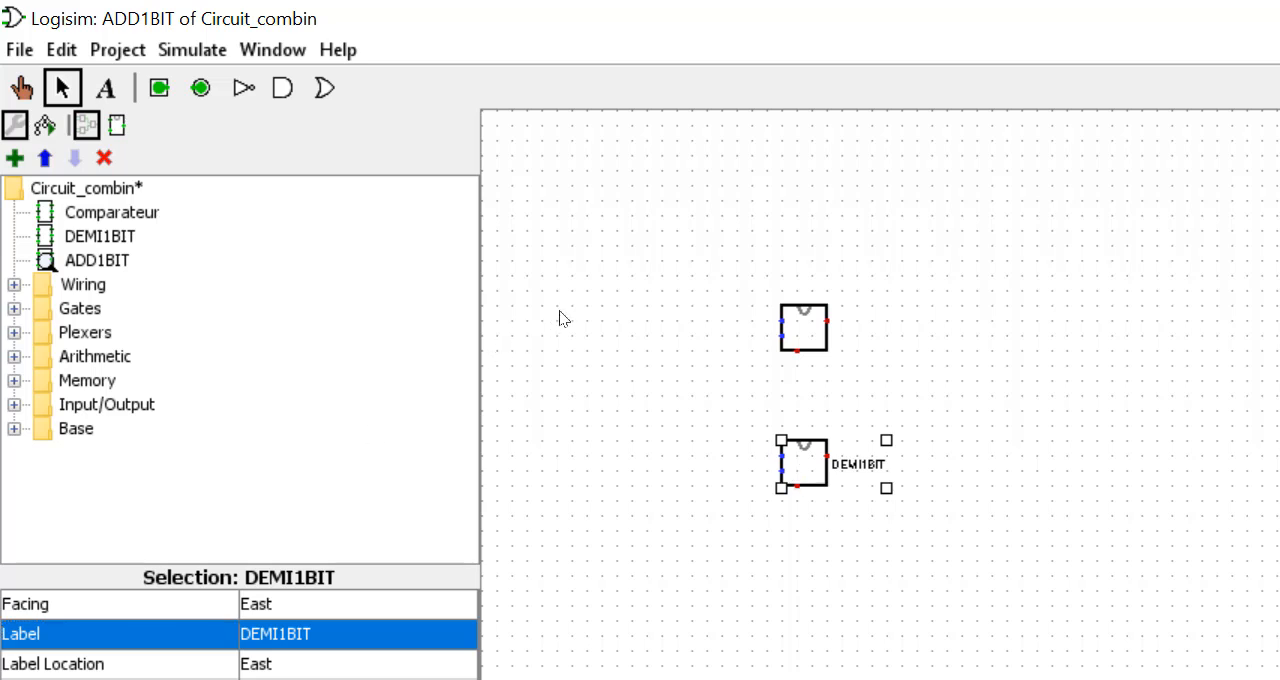
pyautogui.moveTo(806, 463)
pyautogui.mouseDown()
pyautogui.moveTo(790, 446)
pyautogui.moveTo(818, 488)
pyautogui.moveTo(819, 477)
pyautogui.mouseUp()
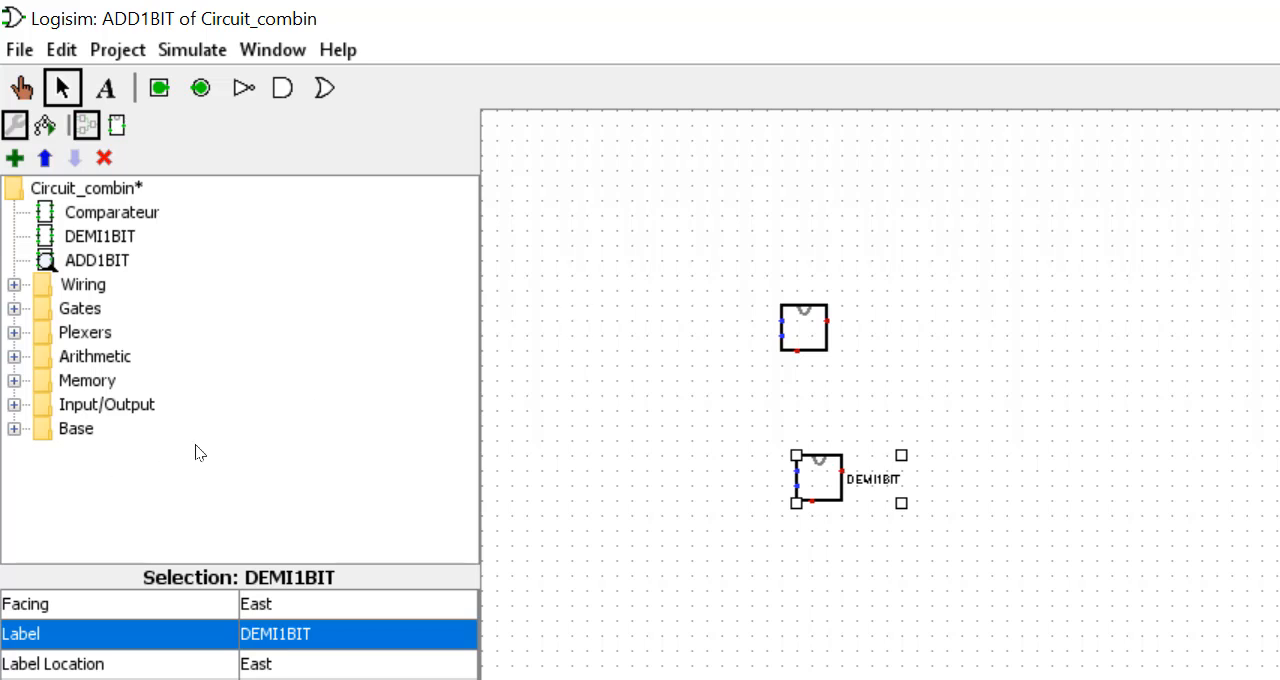
# - Set the lower block's label location to North and deselect the block
pyautogui.click(292, 664)
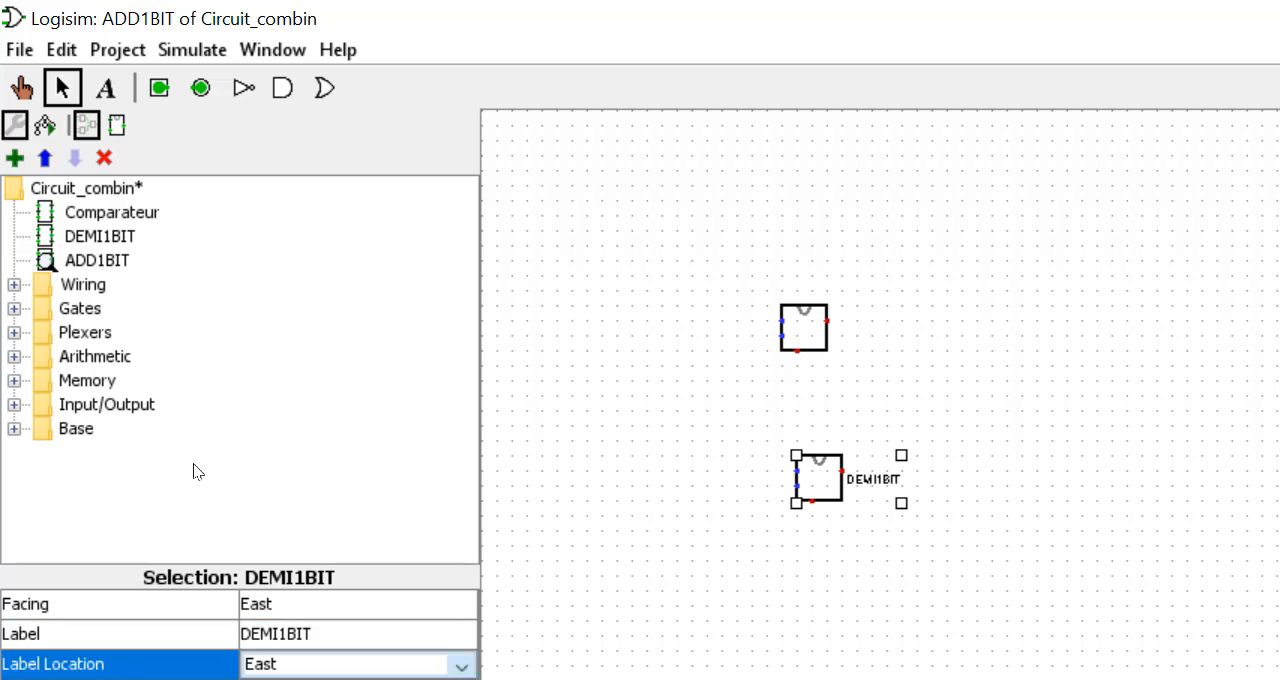
pyautogui.click(290, 679)
pyautogui.click(730, 580)
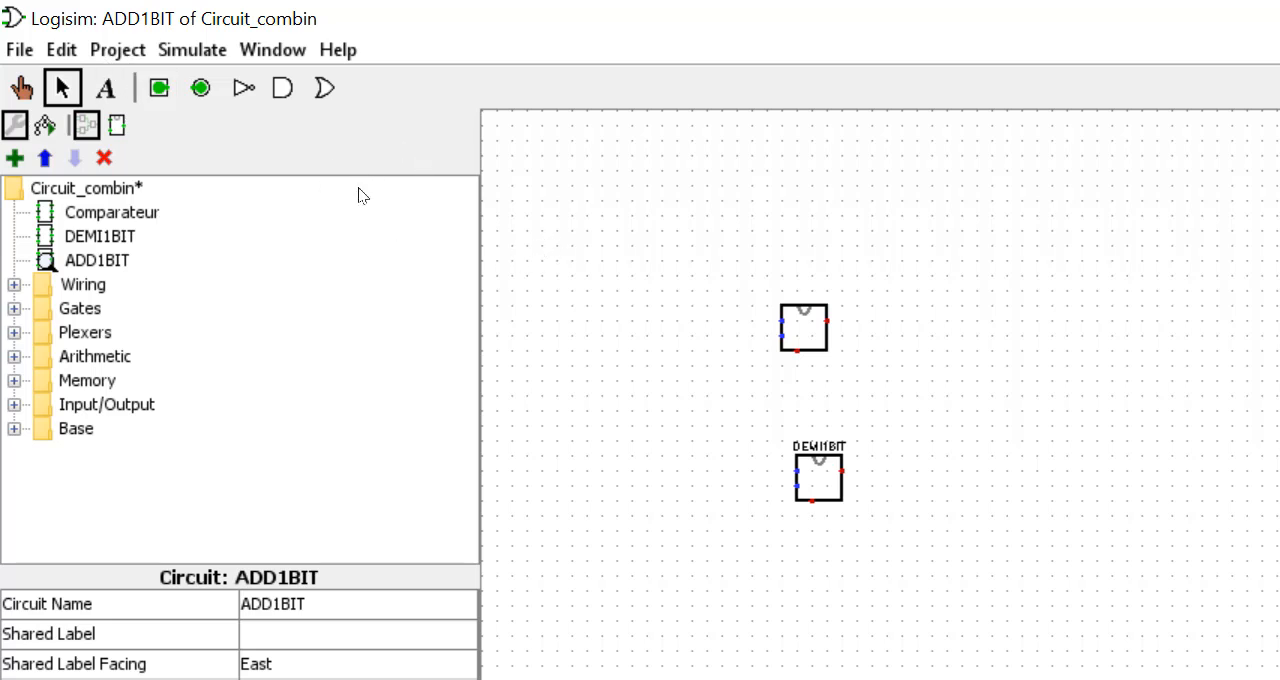
# - Add an input pin wired to the unlabelled block's upper input, and wire that block's right-hand output to the labelled block's lower input
pyautogui.click(159, 88)
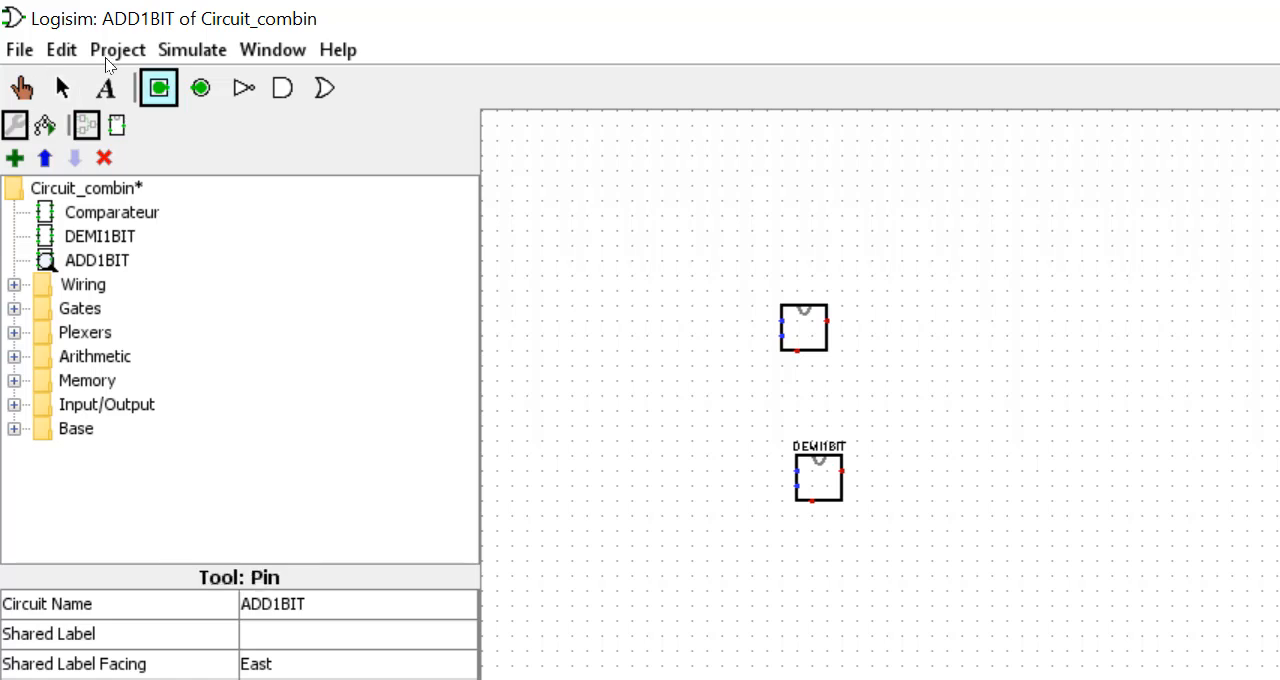
pyautogui.click(643, 321)
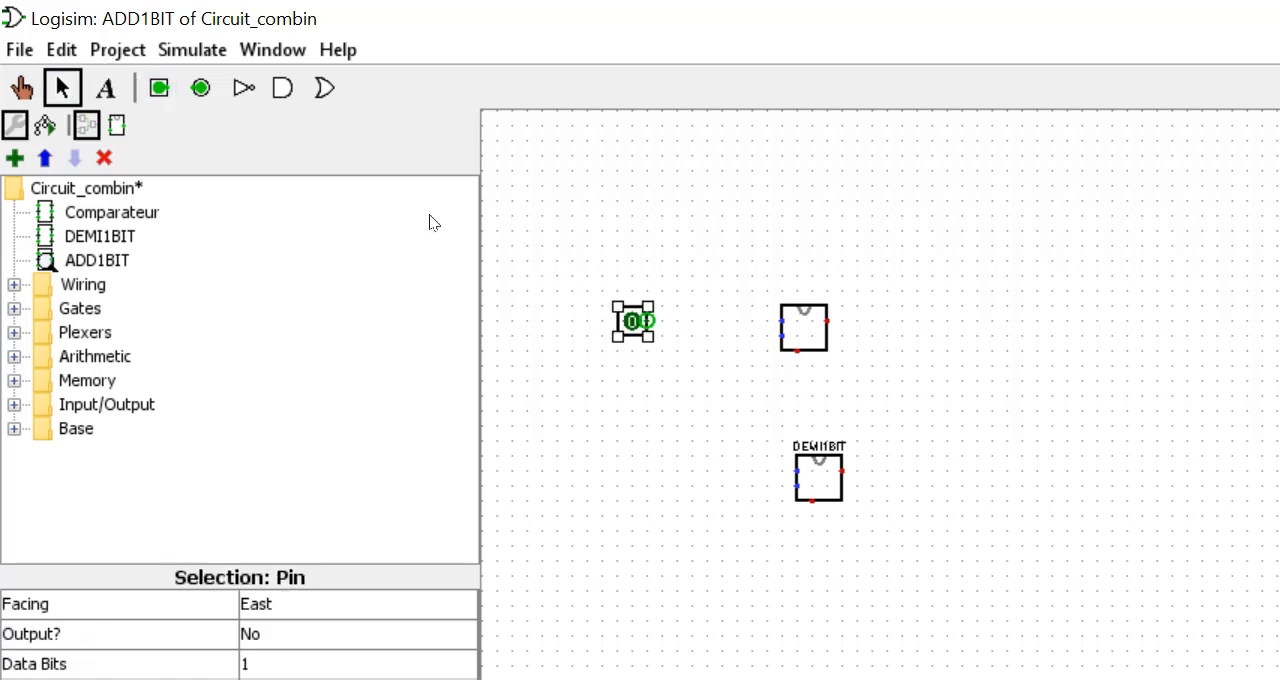
pyautogui.moveTo(647, 321); pyautogui.dragTo(784, 316)
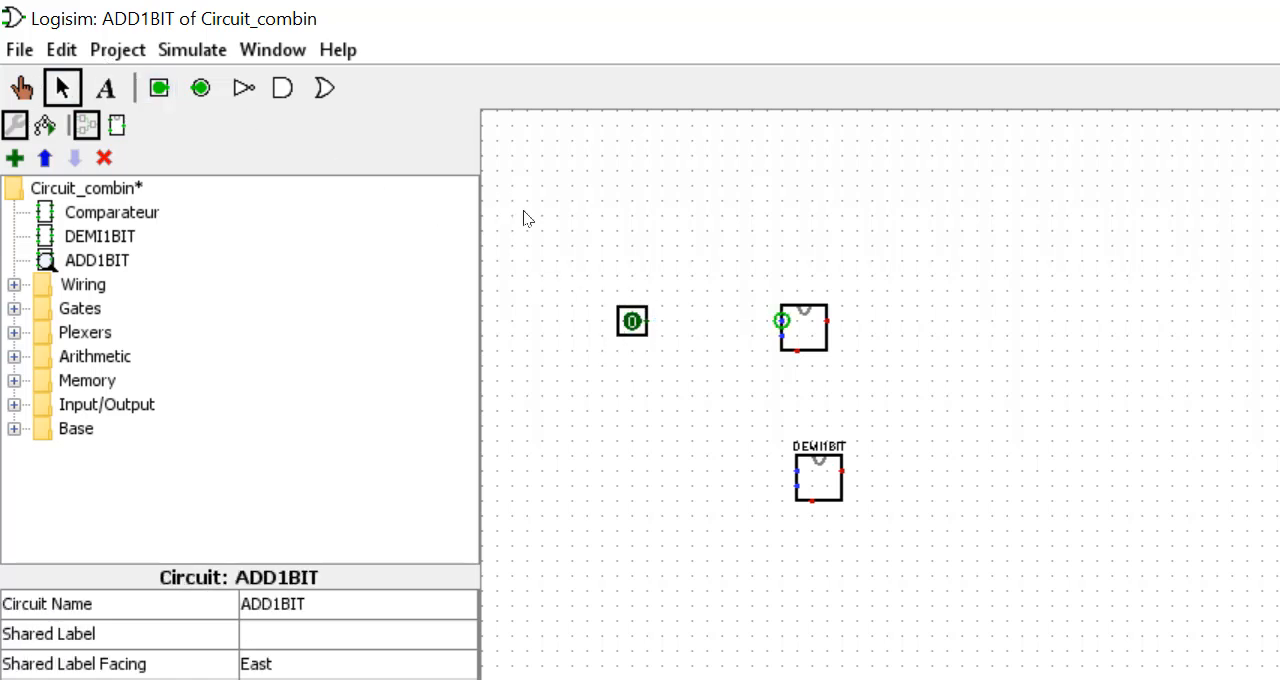
pyautogui.moveTo(648, 321); pyautogui.dragTo(902, 382)
pyautogui.click(835, 462)
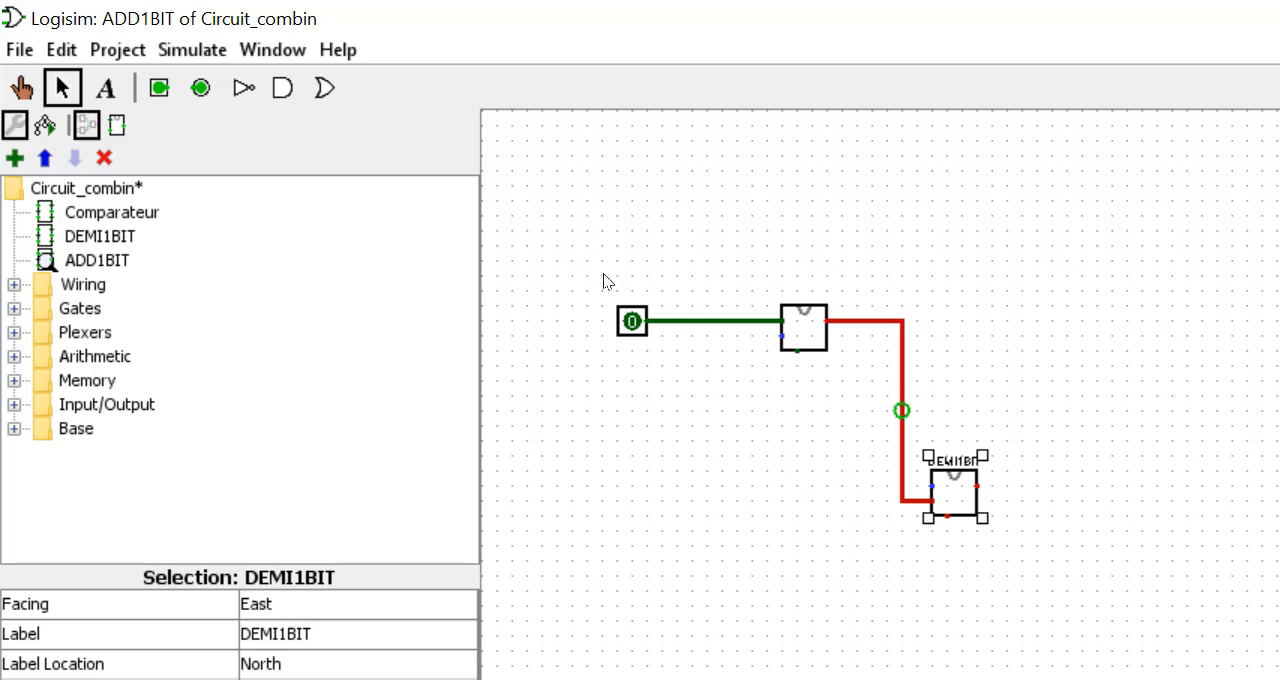
# - Delete the wire segments between the two half-adder blocks and clear all remaining components from the ADD1BIT circuit
pyautogui.click(856, 320)
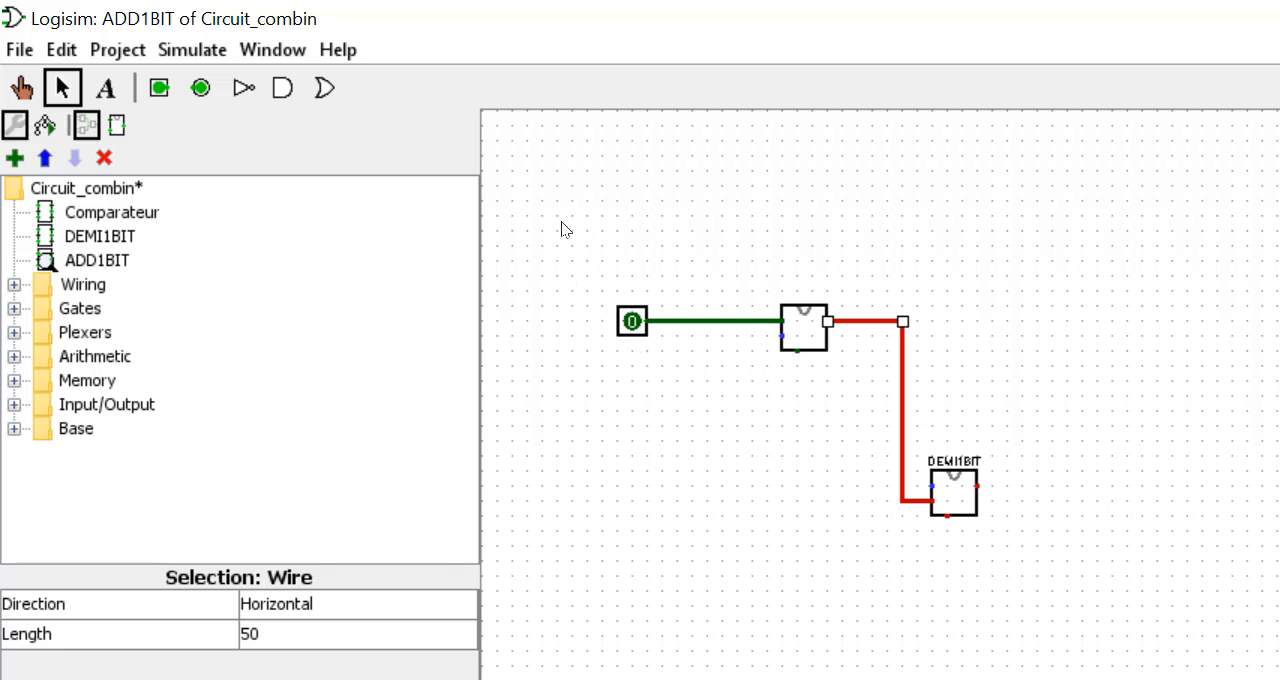
pyautogui.press('Delete')
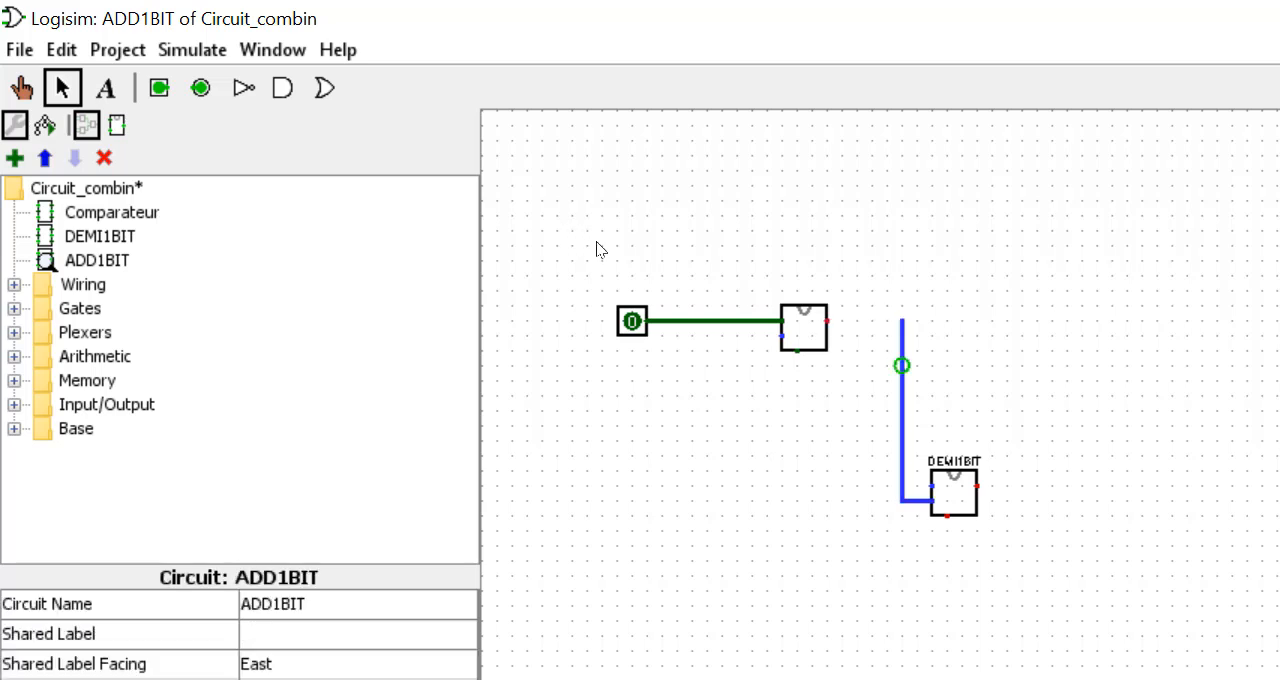
pyautogui.click(903, 410)
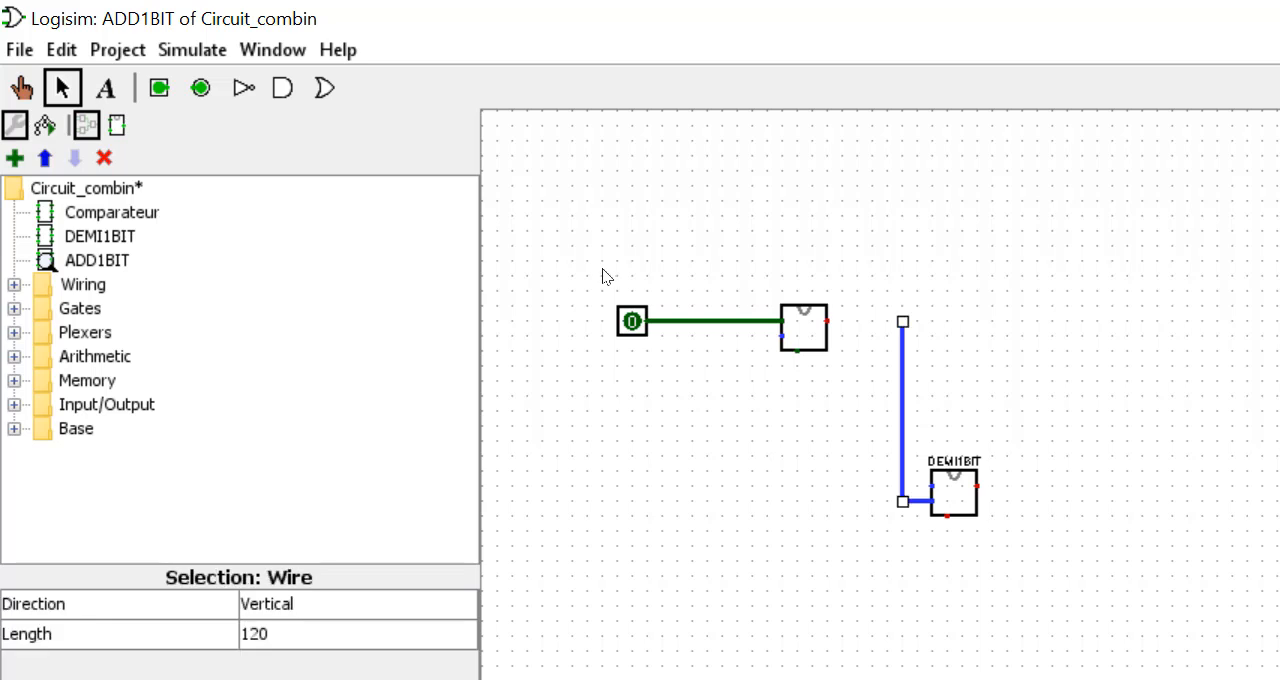
pyautogui.press('Delete')
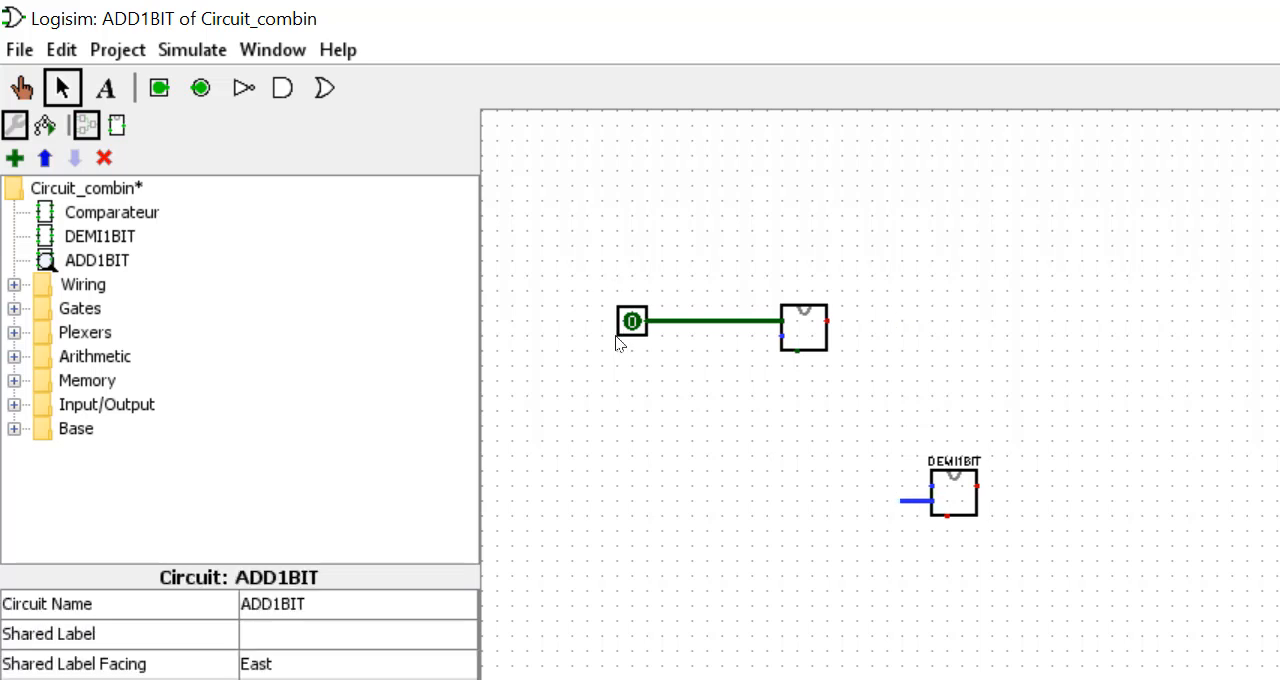
pyautogui.moveTo(1020, 568); pyautogui.dragTo(345, 147)
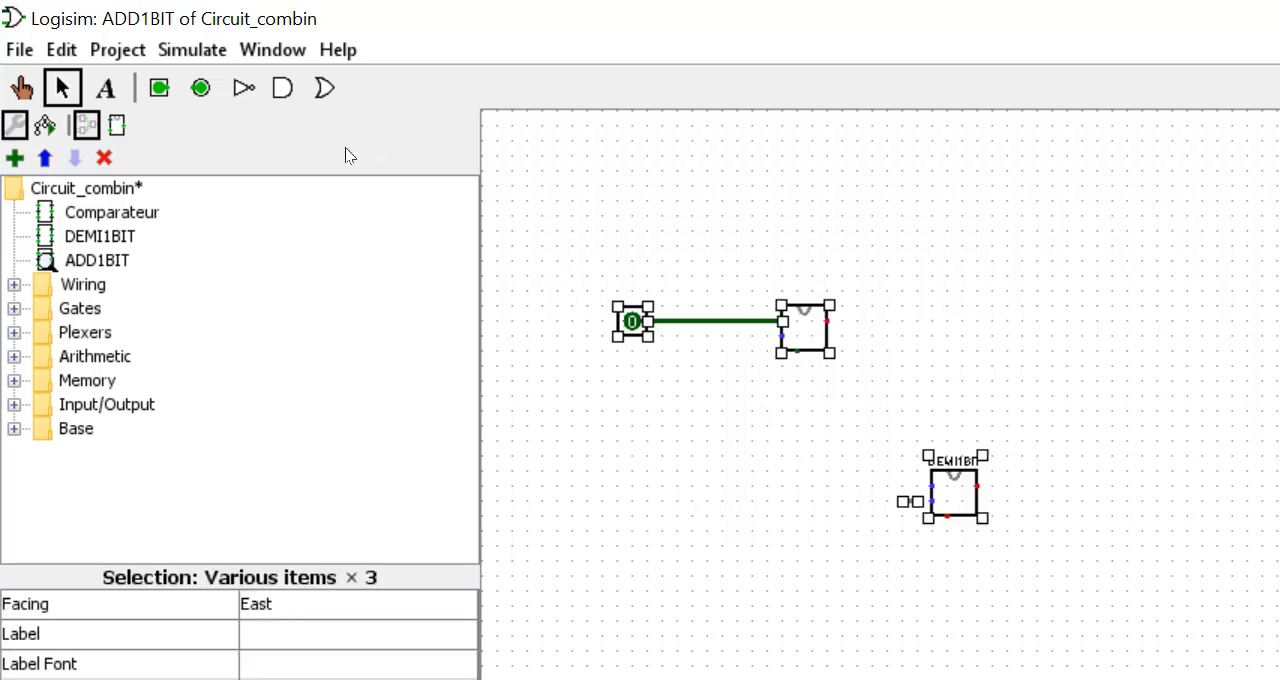
pyautogui.press('Delete')
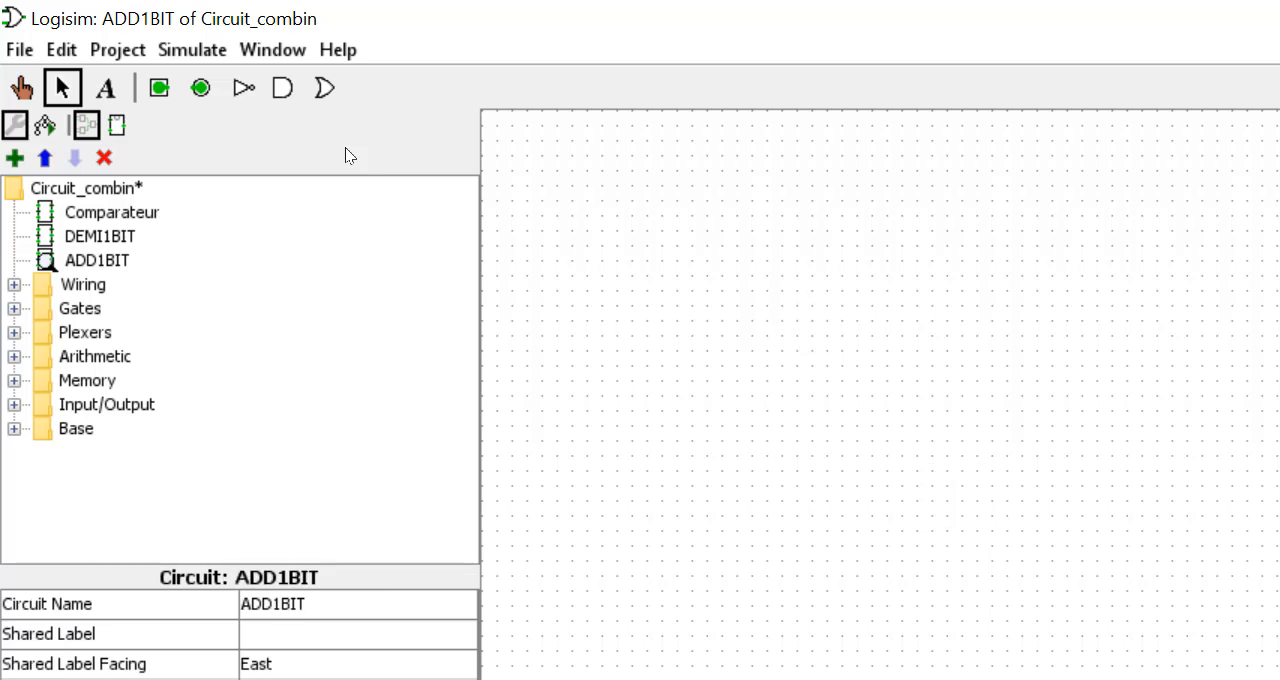